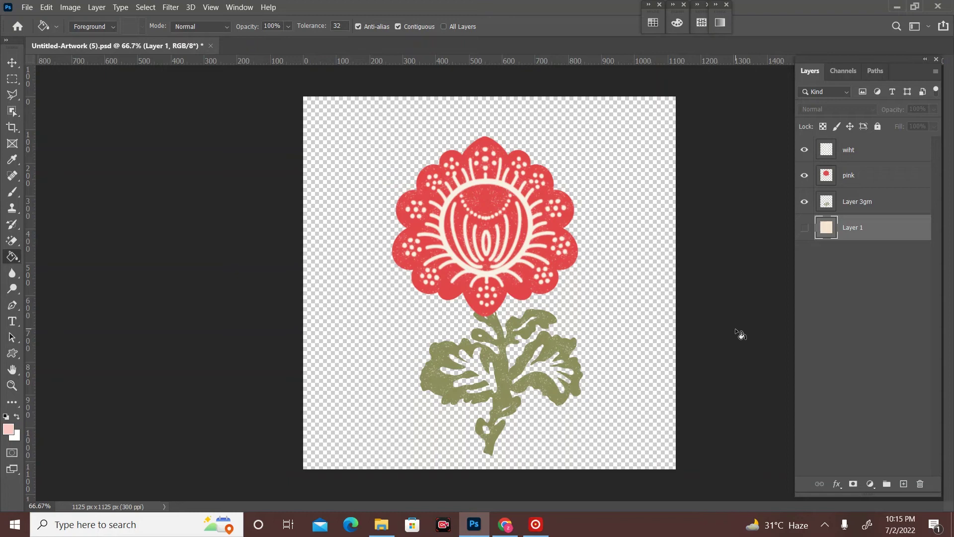
Toggle the stem, red flower and white detail layers off and on to inspect the artwork.
{"action": "left_click", "coordinate": [805, 202]}
{"action": "left_click", "coordinate": [804, 202]}
{"action": "left_click", "coordinate": [804, 175]}
{"action": "left_click", "coordinate": [804, 150]}
{"action": "left_click", "coordinate": [805, 150]}
Create a new document from the A4 preset (210 x 297 mm, 300 ppi).
{"action": "left_click", "coordinate": [27, 7]}
{"action": "left_click", "coordinate": [29, 20]}
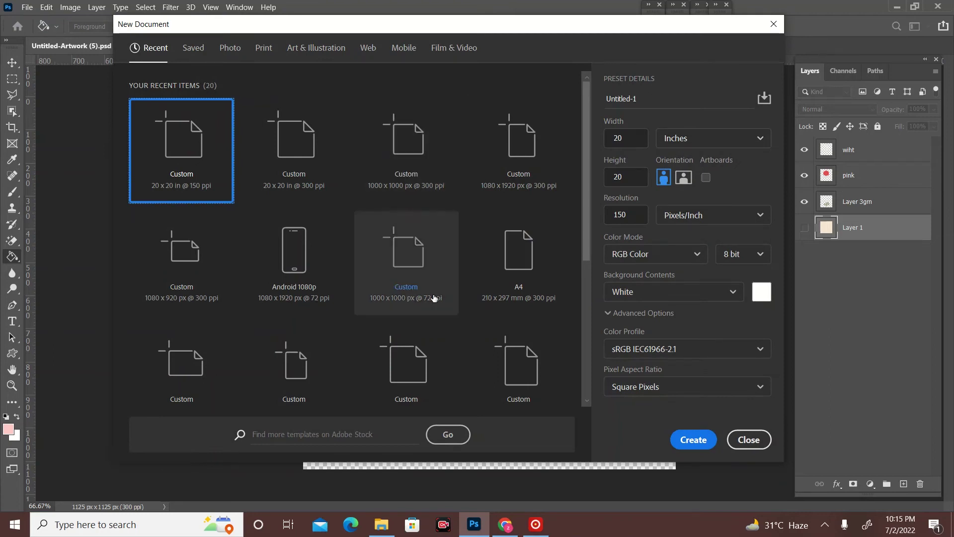
{"action": "left_click", "coordinate": [519, 271]}
{"action": "left_click", "coordinate": [706, 437]}
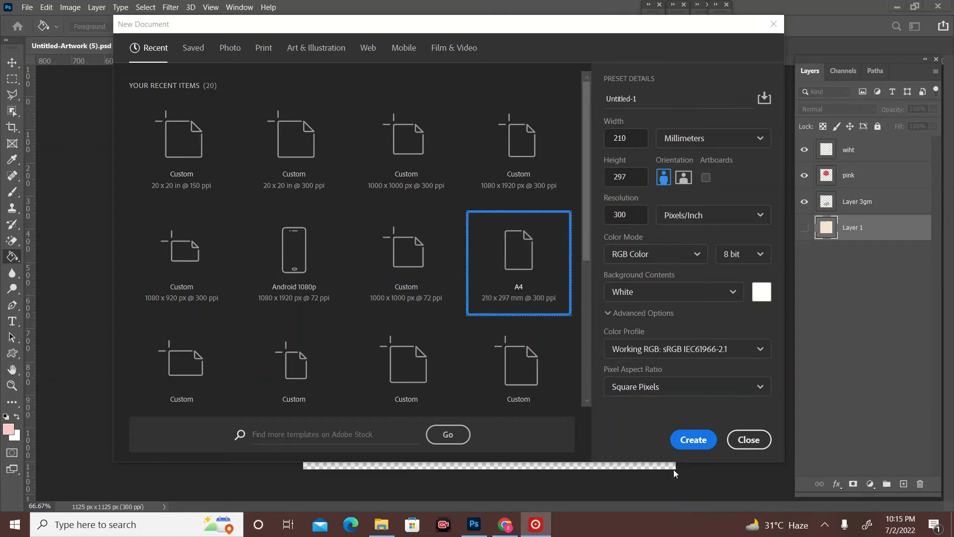
{"action": "left_click", "coordinate": [695, 440]}
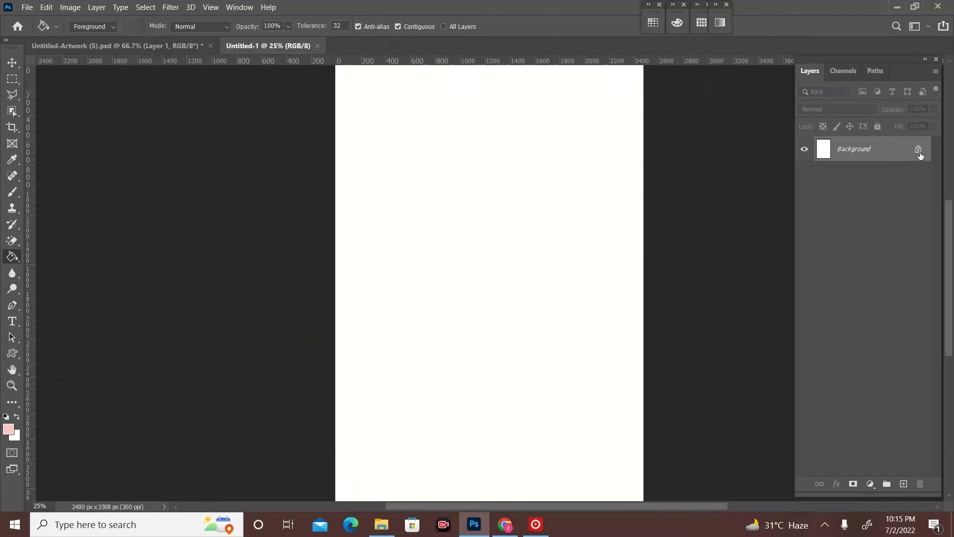
Unlock the Background layer and drag the wiht, pink and Layer 3gm layers into Untitled-1.
{"action": "left_click", "coordinate": [918, 150]}
{"action": "key", "text": "ctrl+minus"}
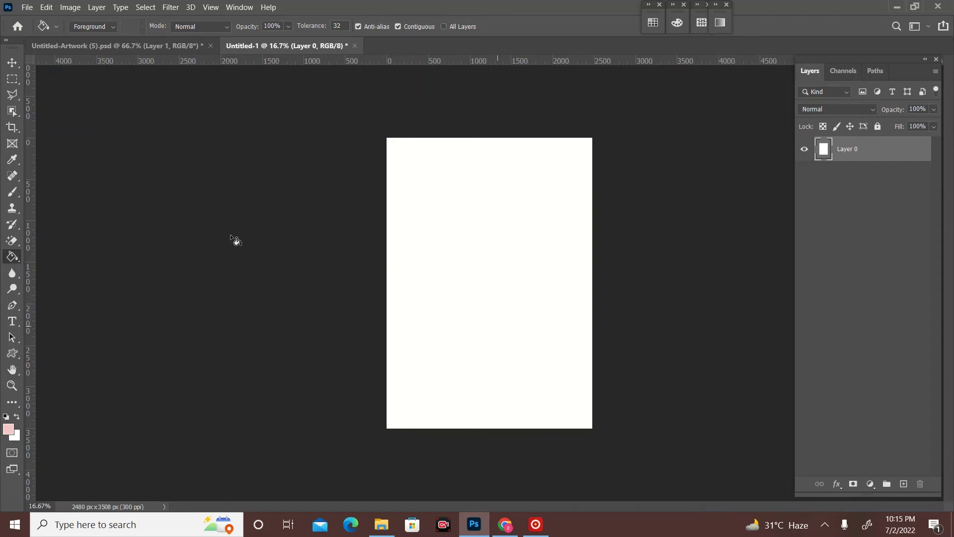
{"action": "left_click", "coordinate": [12, 63]}
{"action": "left_click", "coordinate": [130, 48]}
{"action": "left_click", "coordinate": [841, 200]}
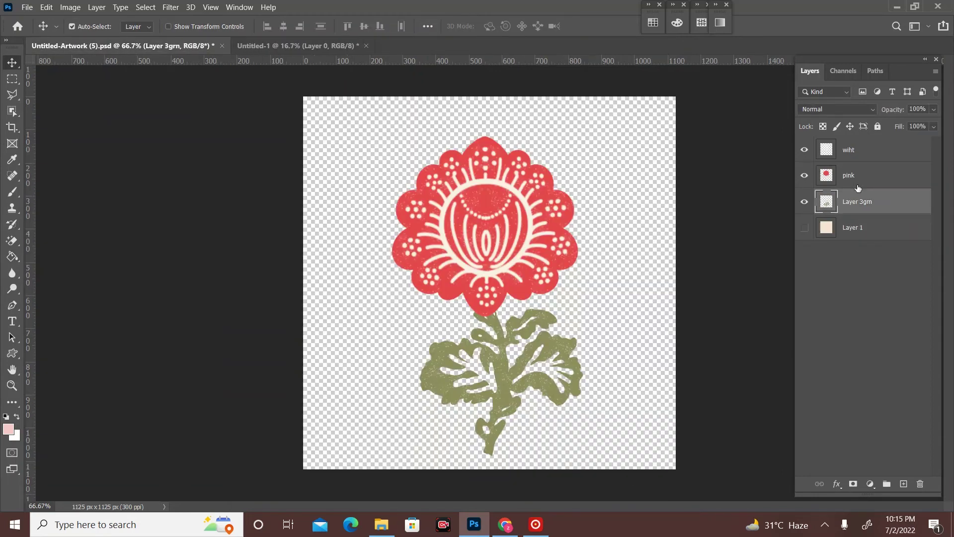
{"action": "left_click", "coordinate": [859, 178], "text": "ctrl"}
{"action": "left_click", "coordinate": [847, 155], "text": "ctrl"}
{"action": "mouse_move", "coordinate": [499, 223]}
{"action": "left_mouse_down"}
{"action": "mouse_move", "coordinate": [270, 49]}
{"action": "mouse_move", "coordinate": [493, 263]}
{"action": "left_mouse_up"}
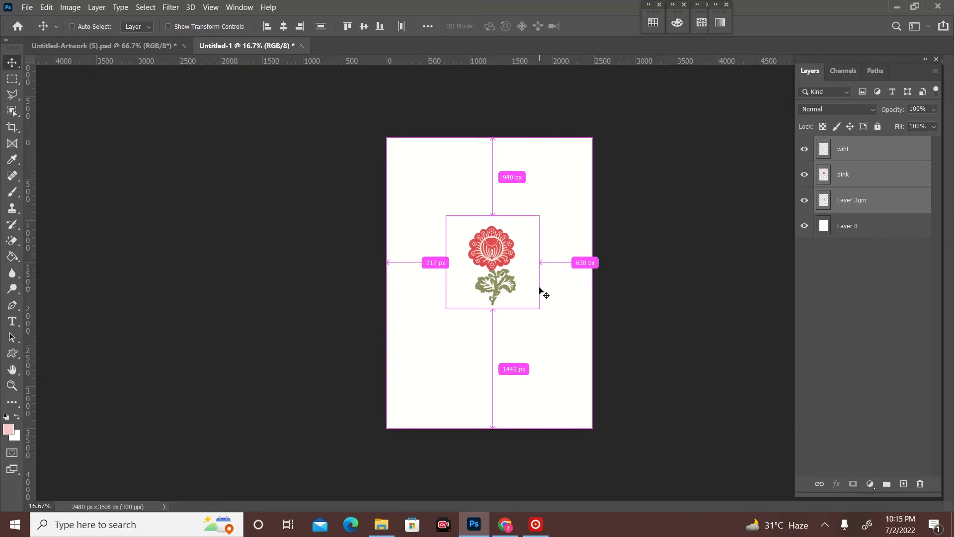
Free-transform the flower down to about 81.33% and confirm the new size.
{"action": "key", "text": "ctrl+t"}
{"action": "left_click_drag", "start_coordinate": [542, 215], "coordinate": [530, 224]}
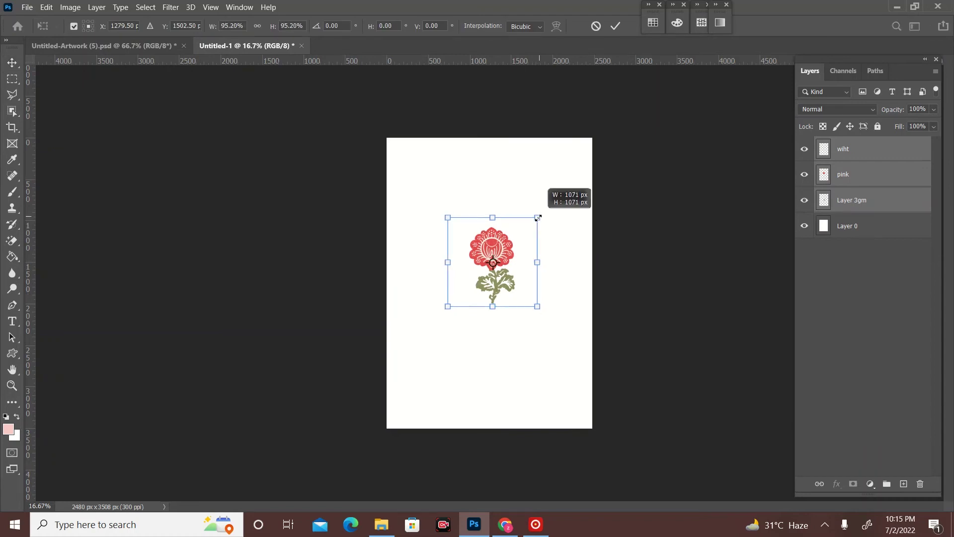
{"action": "left_click", "coordinate": [616, 27]}
{"action": "scroll", "coordinate": [497, 270], "scroll_direction": "up", "scroll_amount": 1}
{"action": "scroll", "coordinate": [497, 270], "scroll_direction": "up", "scroll_amount": 1}
{"action": "scroll", "coordinate": [497, 270], "scroll_direction": "up", "scroll_amount": 1}
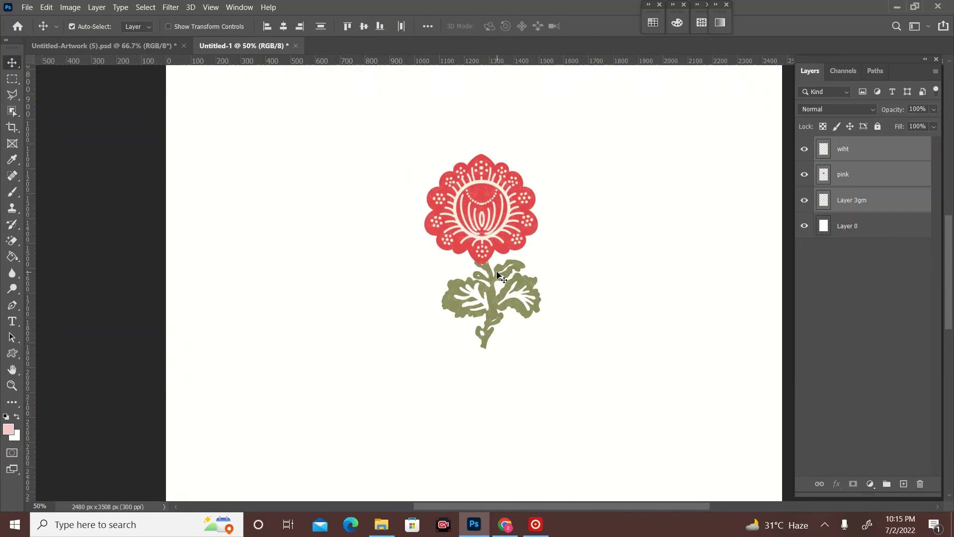
{"action": "scroll", "coordinate": [487, 219], "scroll_direction": "down", "scroll_amount": 2}
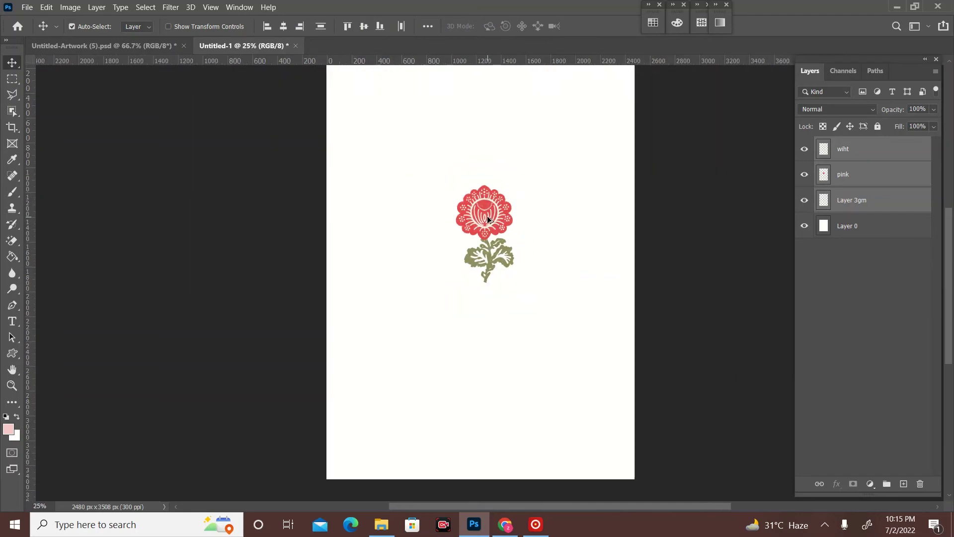
{"action": "scroll", "coordinate": [488, 219], "scroll_direction": "down", "scroll_amount": 1}
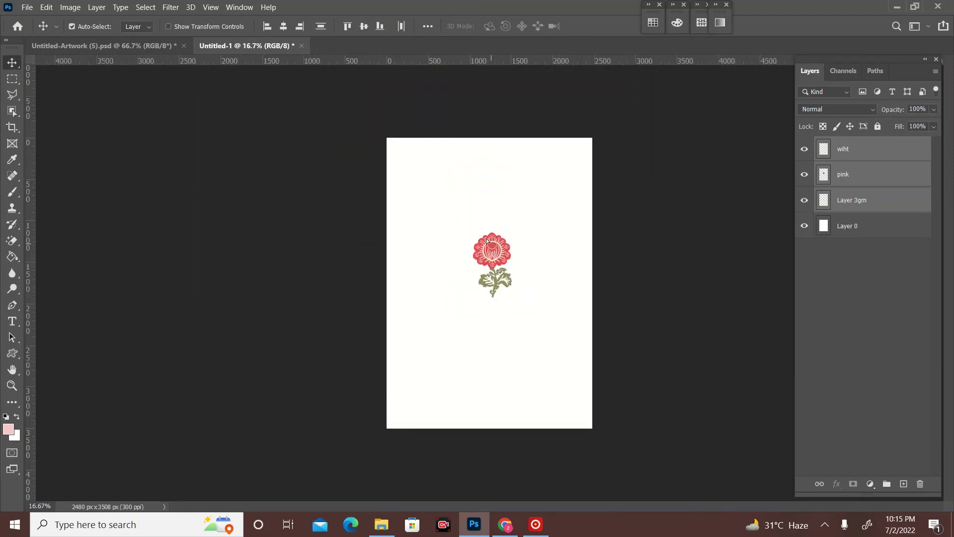
Move the flower into the top-left corner and Alt-drag a duplicate to its right.
{"action": "left_click_drag", "start_coordinate": [486, 241], "coordinate": [417, 166]}
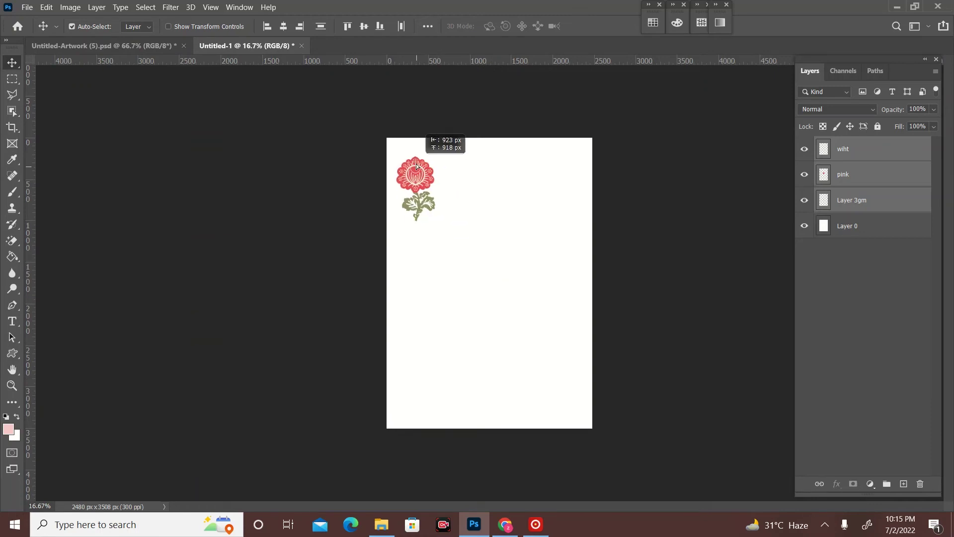
{"action": "left_click_drag", "start_coordinate": [417, 166], "coordinate": [408, 152]}
{"action": "scroll", "coordinate": [408, 152], "scroll_direction": "up", "scroll_amount": 4}
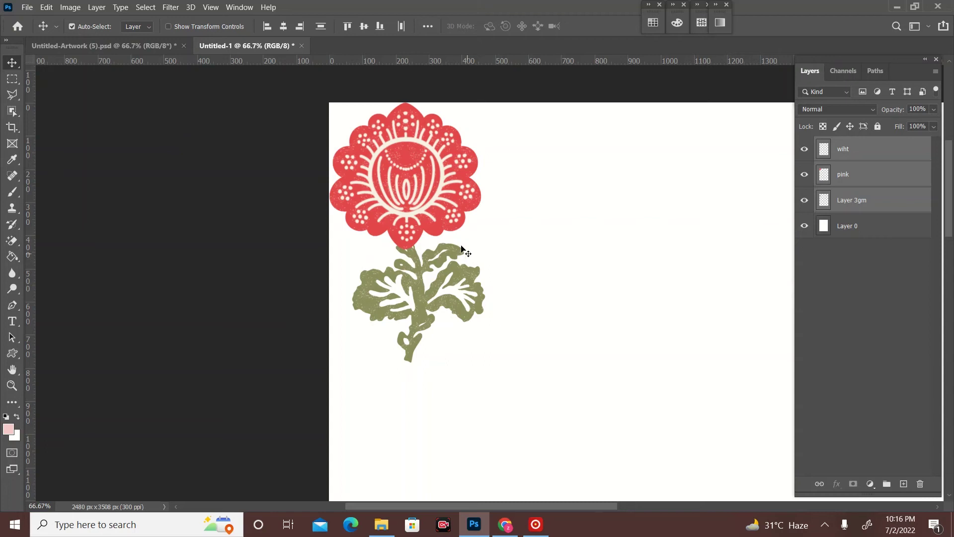
{"action": "mouse_move", "coordinate": [469, 189]}
{"action": "left_mouse_down"}
{"action": "mouse_move", "coordinate": [523, 197]}
{"action": "mouse_move", "coordinate": [606, 190]}
{"action": "mouse_move", "coordinate": [598, 186]}
{"action": "left_mouse_up"}
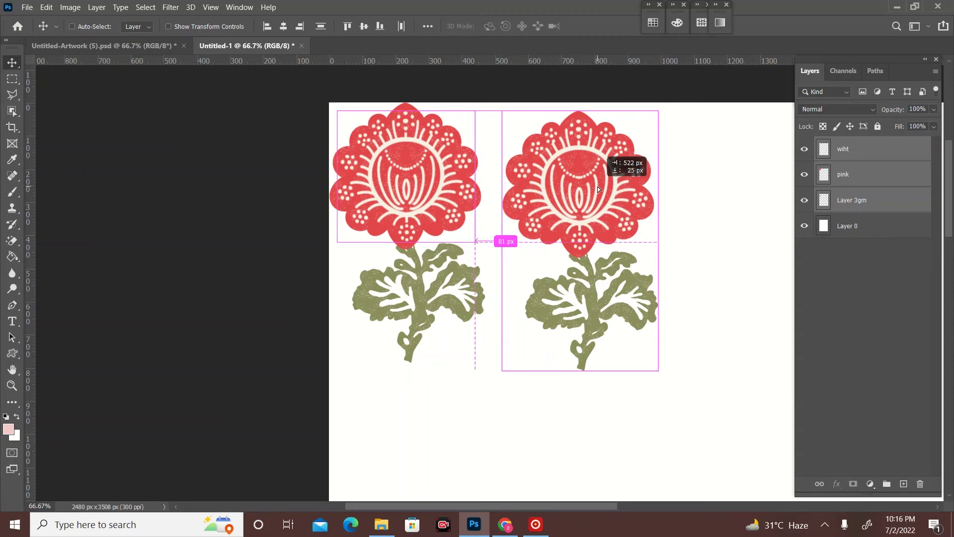
{"action": "left_click_drag", "start_coordinate": [597, 187], "coordinate": [598, 187]}
Shift the duplicate flower well to the right, level with the original along the top edge.
{"action": "key", "text": "Right"}
{"action": "key", "text": "Right"}
{"action": "key", "text": "Right"}
{"action": "key", "text": "Right"}
{"action": "key", "text": "Right"}
{"action": "key", "text": "Right"}
{"action": "key", "text": "Right"}
{"action": "key", "text": "Right"}
{"action": "key", "text": "Right"}
{"action": "key", "text": "Right"}
{"action": "key", "text": "Right"}
{"action": "key", "text": "Right"}
{"action": "key", "text": "Right"}
{"action": "key", "text": "Right"}
{"action": "key", "text": "Right"}
{"action": "key", "text": "Right"}
{"action": "key", "text": "Right"}
{"action": "key", "text": "Right"}
{"action": "key", "text": "Right"}
{"action": "key", "text": "Right"}
{"action": "key", "text": "Right"}
{"action": "key", "text": "Right"}
{"action": "key", "text": "Right"}
{"action": "key", "text": "Right"}
{"action": "key", "text": "Right"}
{"action": "key", "text": "Right"}
{"action": "key", "text": "Right"}
{"action": "key", "text": "Right"}
{"action": "key", "text": "Right"}
{"action": "key", "text": "Right"}
{"action": "key", "text": "Right"}
{"action": "key", "text": "Right"}
{"action": "key", "text": "Right"}
{"action": "key", "text": "Right"}
{"action": "key", "text": "Right"}
{"action": "key", "text": "Right"}
{"action": "key", "text": "Right"}
{"action": "key", "text": "Right"}
{"action": "key", "text": "Right"}
{"action": "key", "text": "Right"}
{"action": "key", "text": "Right"}
{"action": "key", "text": "Right"}
{"action": "key", "text": "Right"}
{"action": "key", "text": "Right"}
{"action": "key", "text": "Right"}
{"action": "key", "text": "Right"}
{"action": "key", "text": "Right"}
{"action": "key", "text": "Right"}
{"action": "key", "text": "Right"}
{"action": "key", "text": "Right"}
{"action": "key", "text": "Right"}
{"action": "key", "text": "Right"}
{"action": "key", "text": "Right"}
{"action": "key", "text": "Right"}
{"action": "key", "text": "Right"}
{"action": "key", "text": "Right"}
{"action": "key", "text": "Right"}
{"action": "key", "text": "Right"}
{"action": "key", "text": "Right"}
{"action": "key", "text": "Right"}
{"action": "key", "text": "Right"}
{"action": "key", "text": "Right"}
{"action": "key", "text": "Right"}
{"action": "key", "text": "Right"}
{"action": "key", "text": "Right"}
{"action": "key", "text": "Right"}
{"action": "key", "text": "Right"}
{"action": "key", "text": "Right"}
{"action": "key", "text": "Right"}
{"action": "key", "text": "Right"}
{"action": "key", "text": "Right"}
{"action": "key", "text": "Right"}
{"action": "key", "text": "Right"}
{"action": "key", "text": "Right"}
{"action": "key", "text": "Right"}
{"action": "key", "text": "Right"}
{"action": "key", "text": "Right"}
{"action": "key", "text": "Right"}
{"action": "key", "text": "Right"}
{"action": "key", "text": "Right"}
{"action": "key", "text": "Right"}
{"action": "key", "text": "Right"}
{"action": "key", "text": "Right"}
{"action": "key", "text": "Right"}
{"action": "key", "text": "Right"}
{"action": "key", "text": "Right"}
{"action": "key", "text": "Right"}
{"action": "key", "text": "Right"}
{"action": "key", "text": "Right"}
{"action": "key", "text": "Right"}
{"action": "key", "text": "Right"}
{"action": "key", "text": "Right"}
{"action": "key", "text": "Right"}
{"action": "key", "text": "Right"}
{"action": "key", "text": "Right"}
{"action": "key", "text": "Right"}
{"action": "key", "text": "Right"}
{"action": "key", "text": "Right"}
{"action": "key", "text": "Right"}
{"action": "key", "text": "Right"}
{"action": "key", "text": "Right"}
{"action": "key", "text": "Right"}
{"action": "key", "text": "Right"}
{"action": "key", "text": "Right"}
{"action": "key", "text": "Right"}
{"action": "left_click_drag", "start_coordinate": [597, 164], "coordinate": [641, 174]}
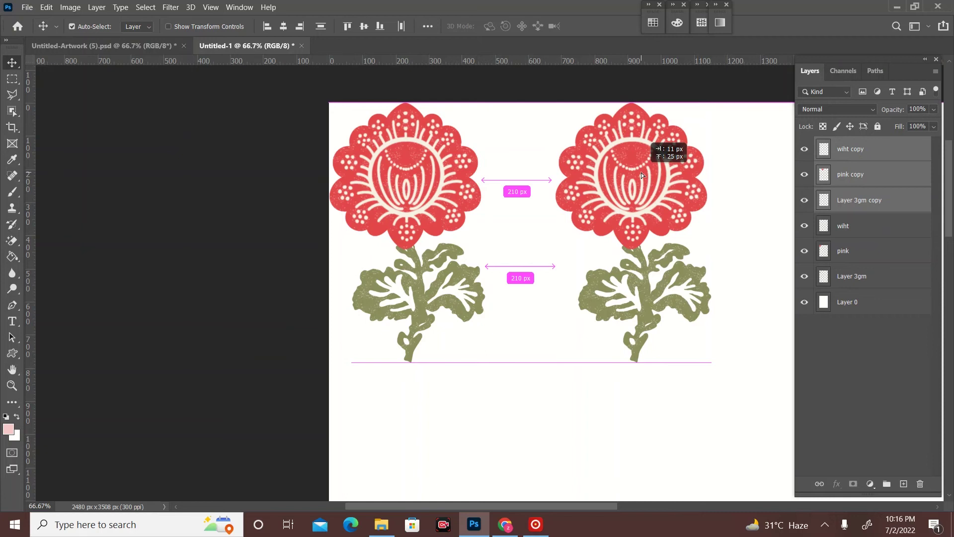
{"action": "left_click_drag", "start_coordinate": [641, 174], "coordinate": [666, 174]}
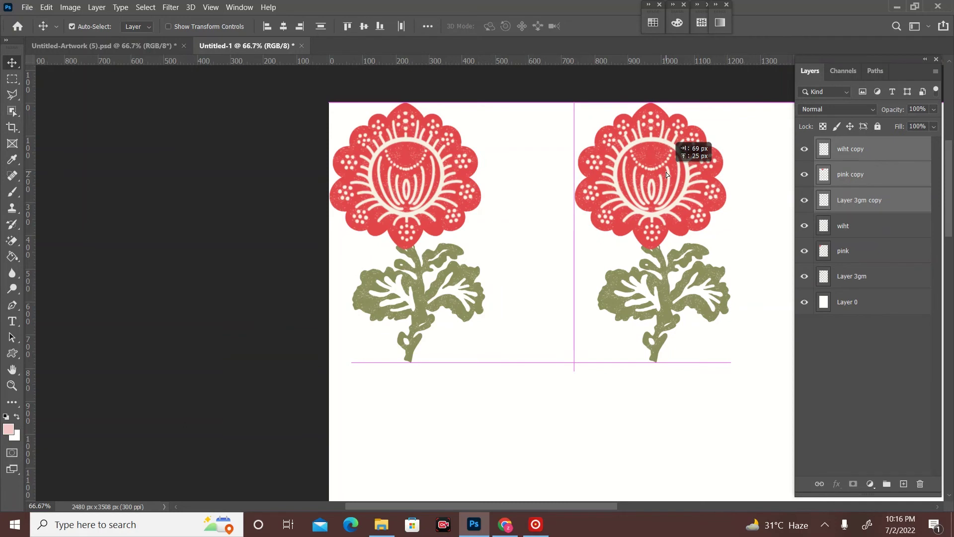
{"action": "left_click_drag", "start_coordinate": [667, 174], "coordinate": [694, 176]}
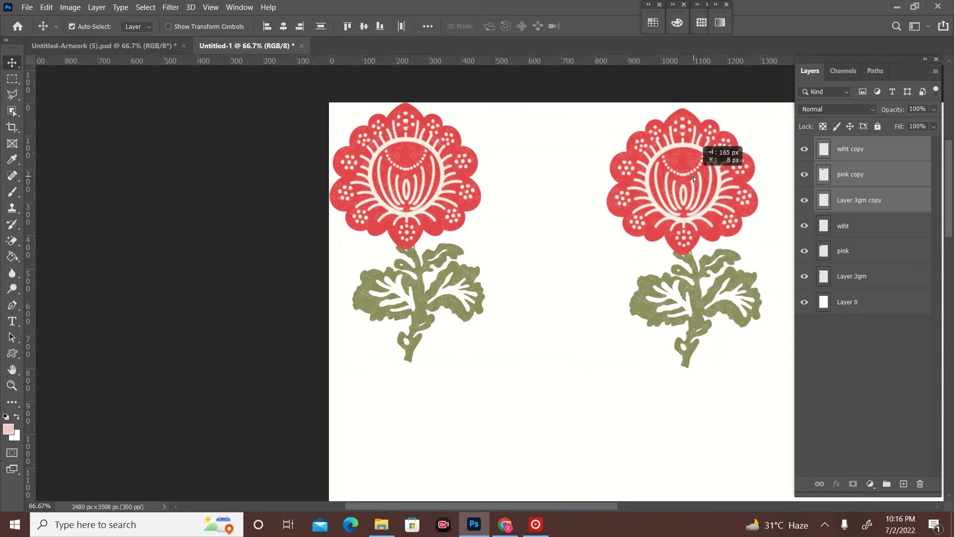
{"action": "left_click_drag", "start_coordinate": [693, 176], "coordinate": [681, 169]}
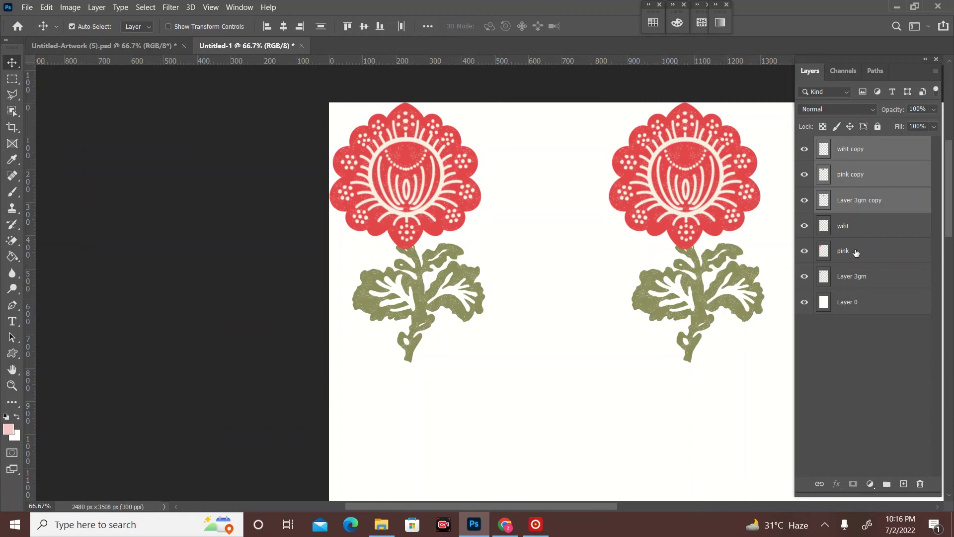
Merge the two stem layers, then the two pink flower layers, via Merge Layers.
{"action": "left_click", "coordinate": [869, 282]}
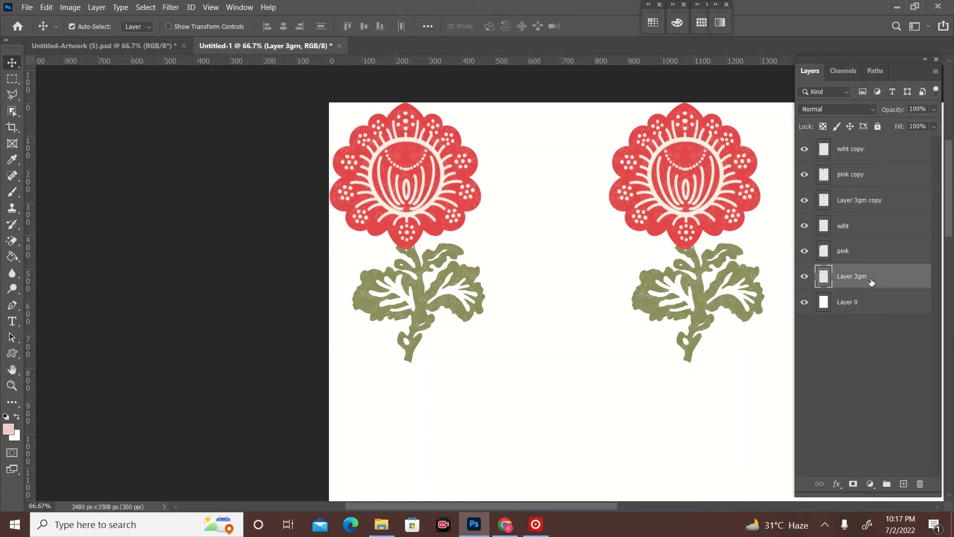
{"action": "left_click", "coordinate": [805, 280]}
{"action": "left_click", "coordinate": [882, 201], "text": "ctrl"}
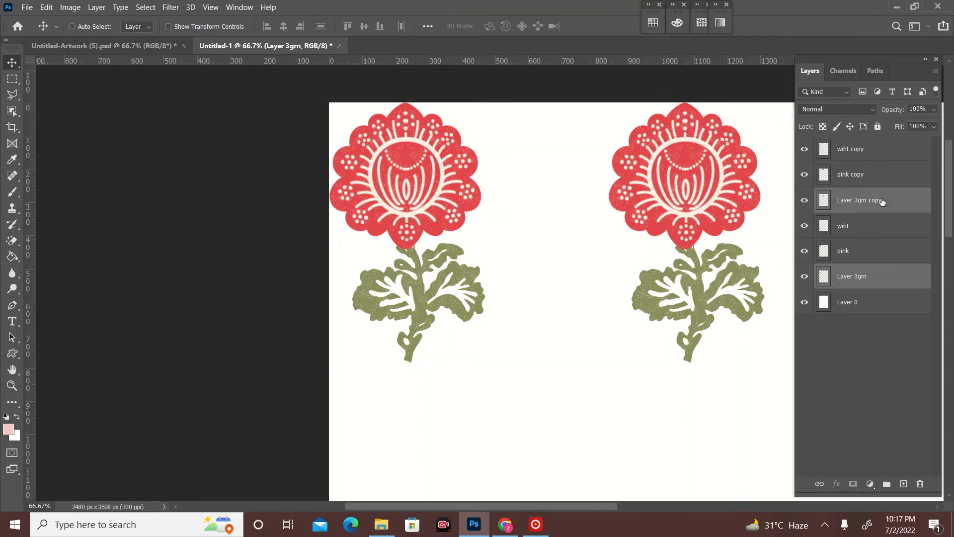
{"action": "left_click", "coordinate": [936, 73]}
{"action": "left_click", "coordinate": [850, 412]}
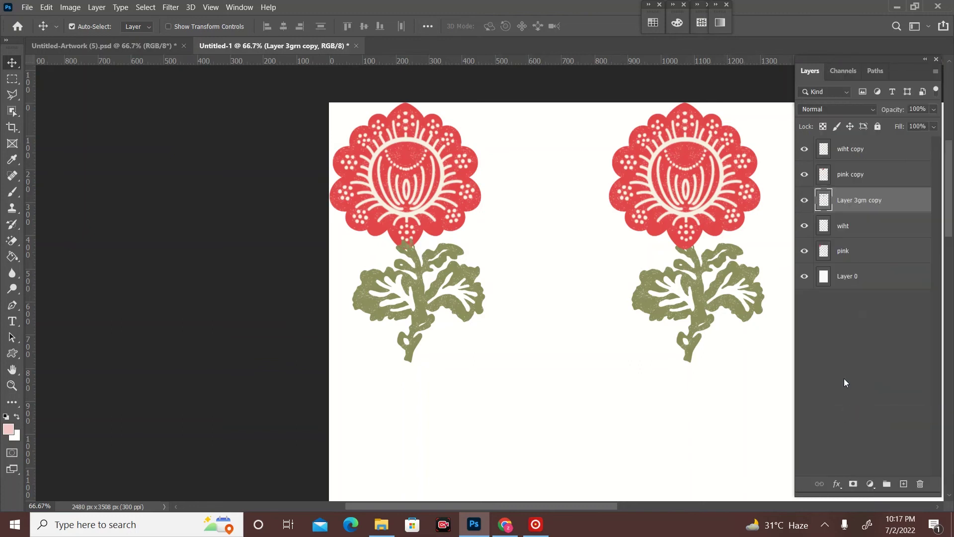
{"action": "left_click", "coordinate": [862, 251]}
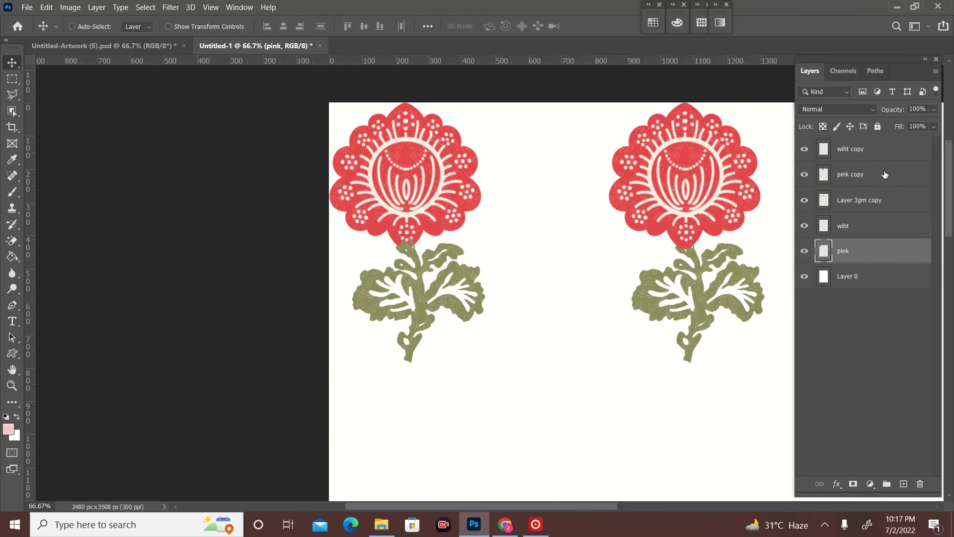
{"action": "left_click", "coordinate": [885, 174], "text": "ctrl"}
{"action": "left_click", "coordinate": [936, 73]}
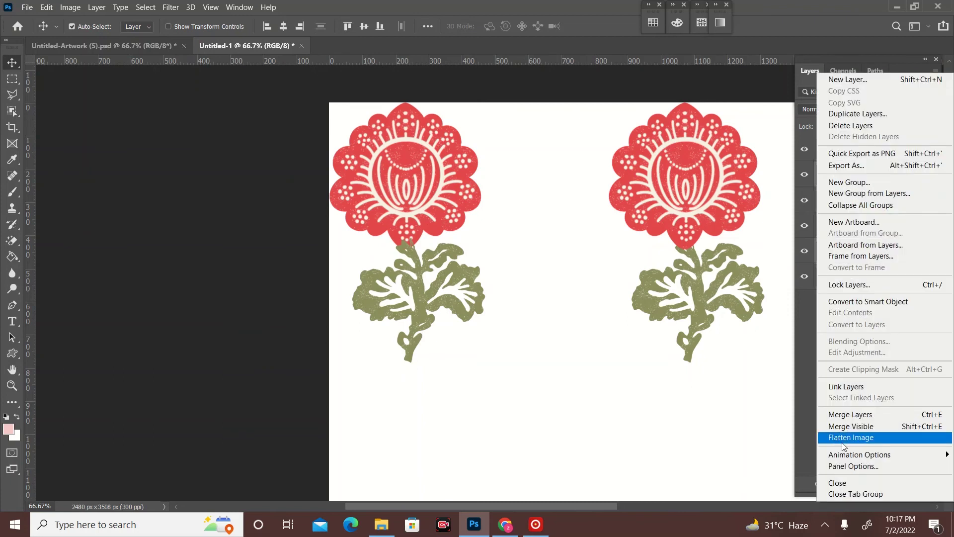
{"action": "left_click", "coordinate": [850, 415]}
Merge Layer 3gm copy into wiht copy, then undo that merge with Ctrl+Z.
{"action": "left_click", "coordinate": [880, 156]}
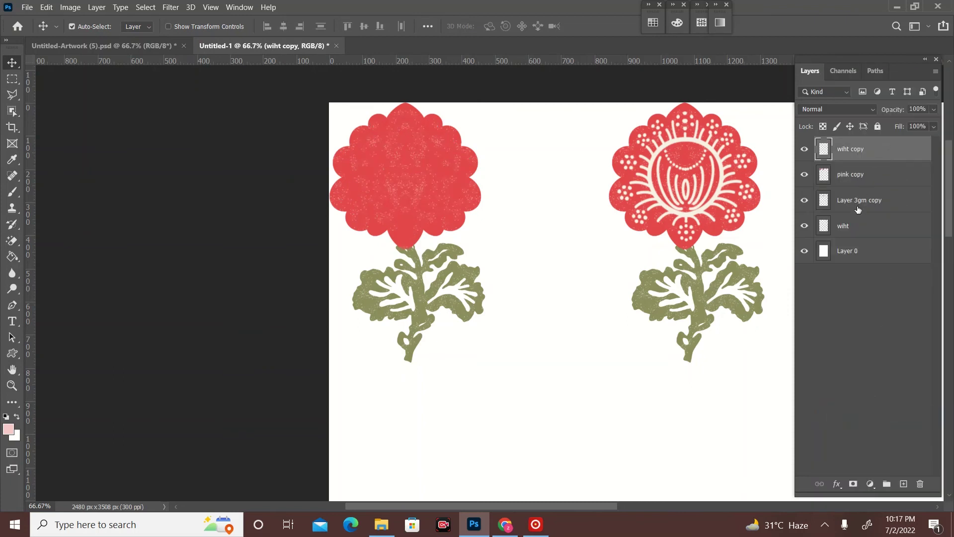
{"action": "left_click", "coordinate": [875, 203], "text": "ctrl"}
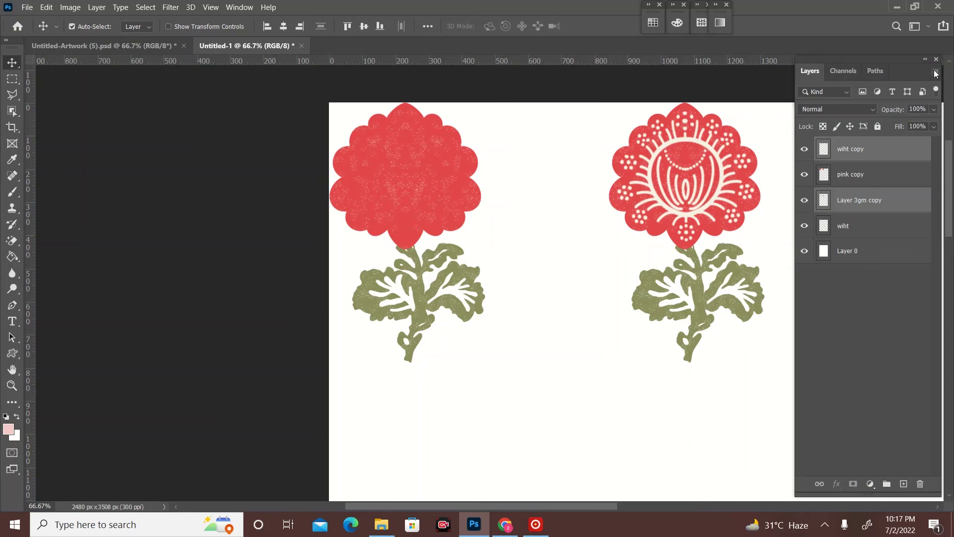
{"action": "left_click", "coordinate": [936, 73]}
{"action": "left_click", "coordinate": [851, 408]}
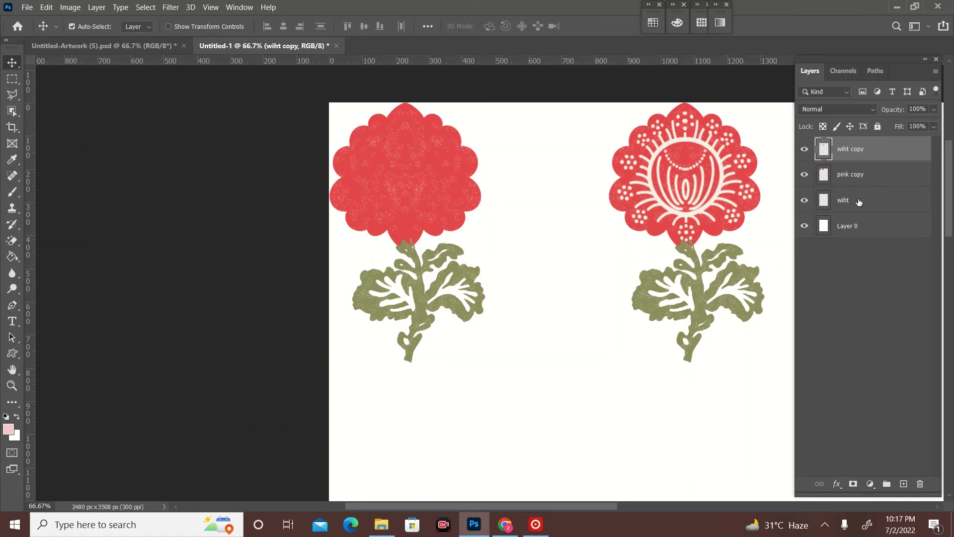
{"action": "key", "text": "ctrl+z"}
Merge wiht with wiht copy, zoom out to 50%, and select the pink and stem copy layers.
{"action": "left_click", "coordinate": [849, 226]}
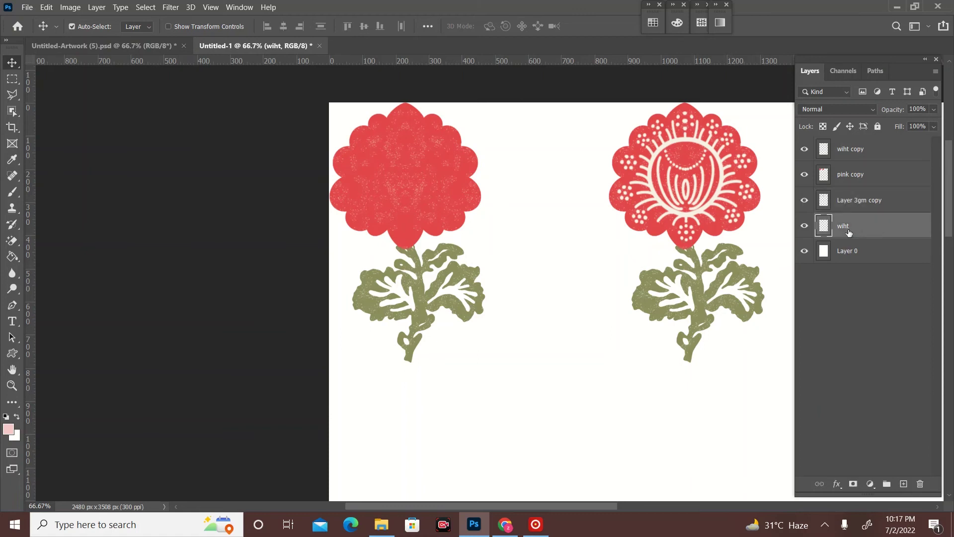
{"action": "left_click", "coordinate": [878, 156], "text": "ctrl"}
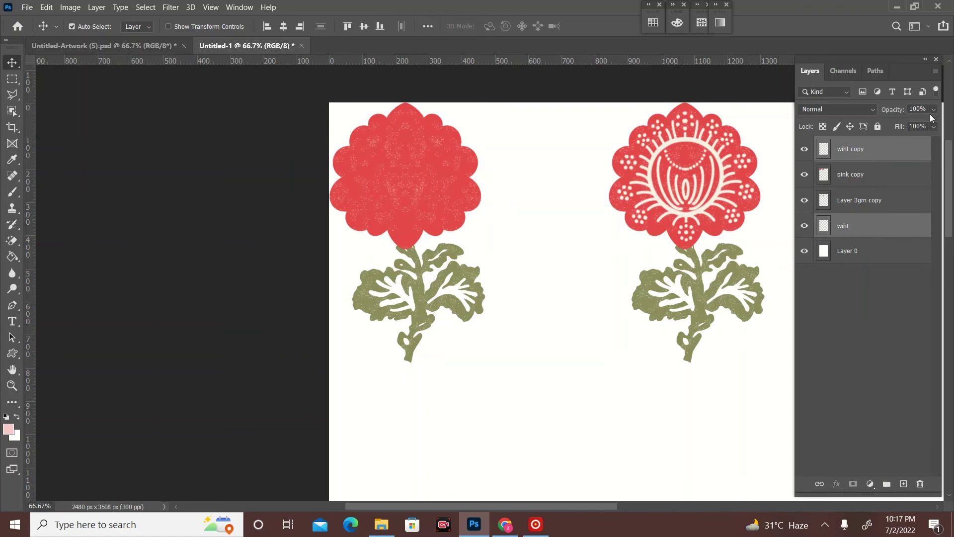
{"action": "left_click", "coordinate": [936, 71]}
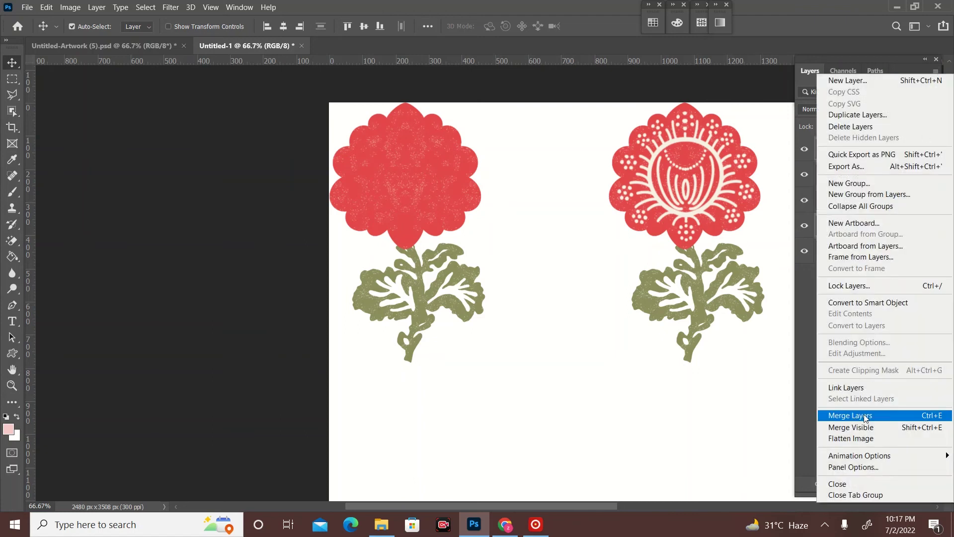
{"action": "left_click", "coordinate": [863, 415]}
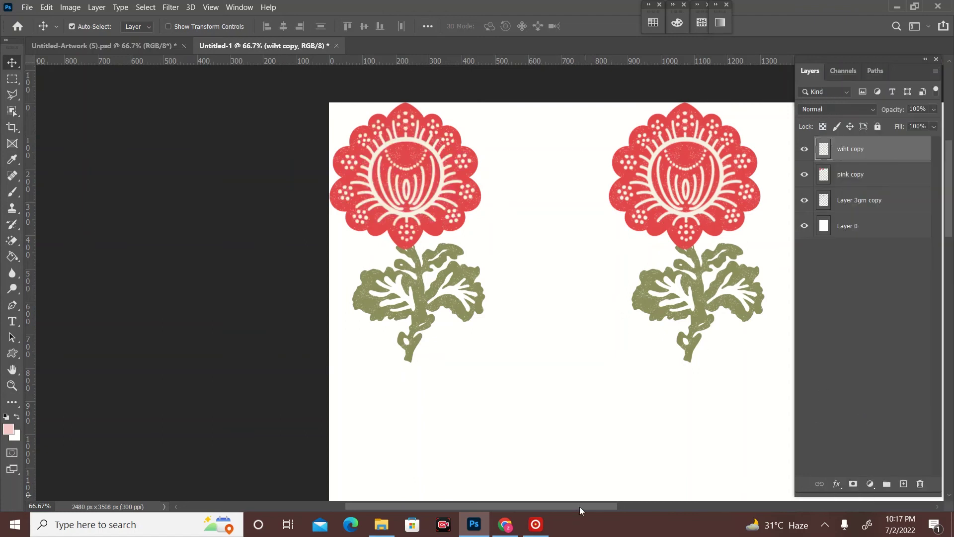
{"action": "left_click_drag", "start_coordinate": [578, 509], "coordinate": [657, 521]}
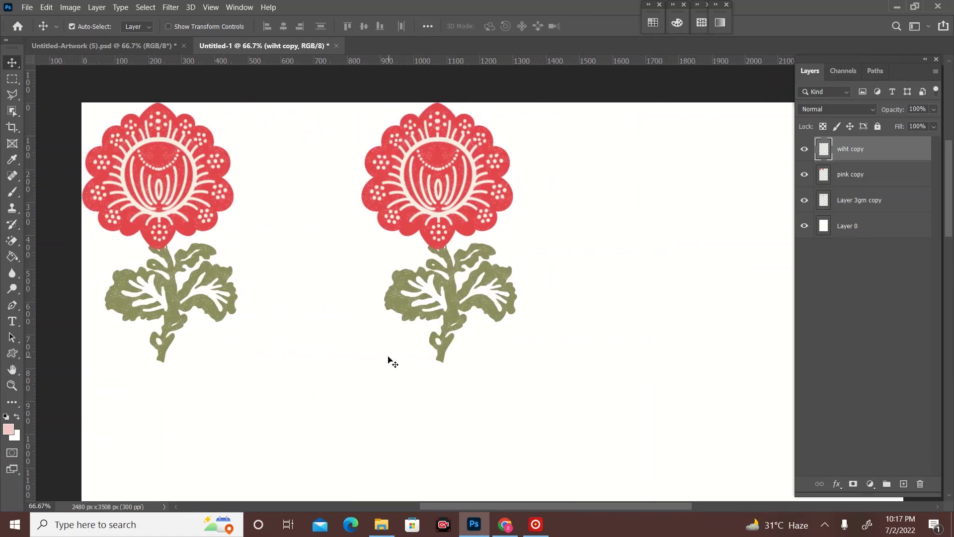
{"action": "scroll", "coordinate": [388, 359], "scroll_direction": "down", "scroll_amount": 1}
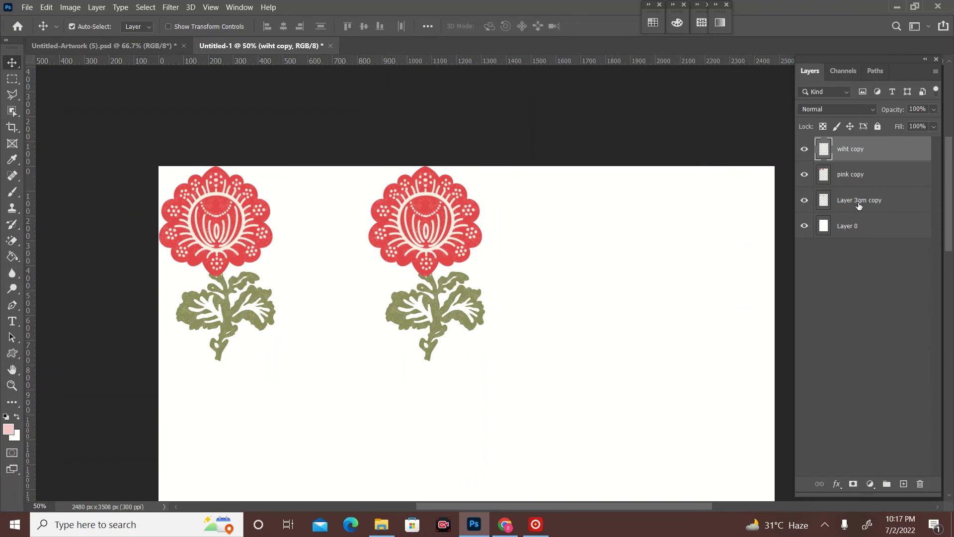
{"action": "left_click", "coordinate": [868, 184], "text": "shift"}
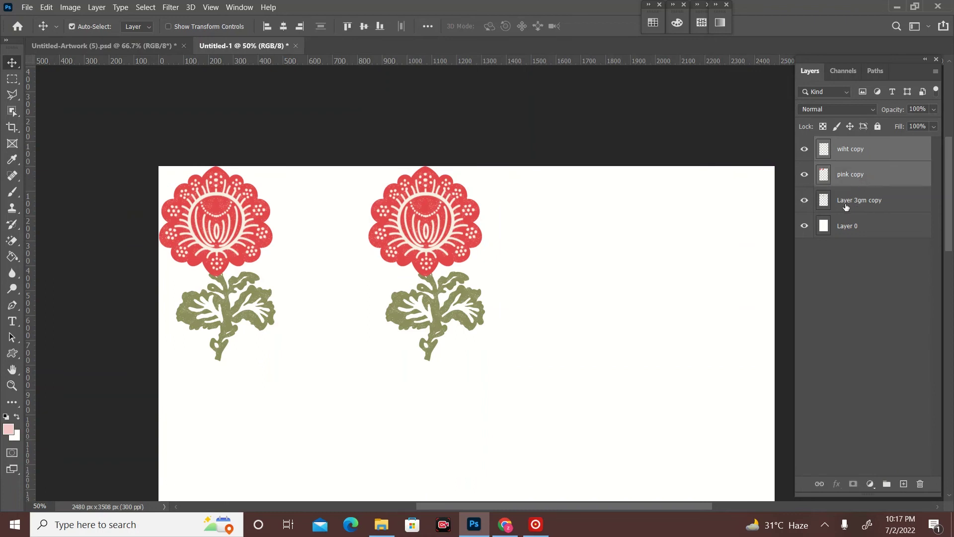
{"action": "left_click", "coordinate": [874, 201], "text": "ctrl"}
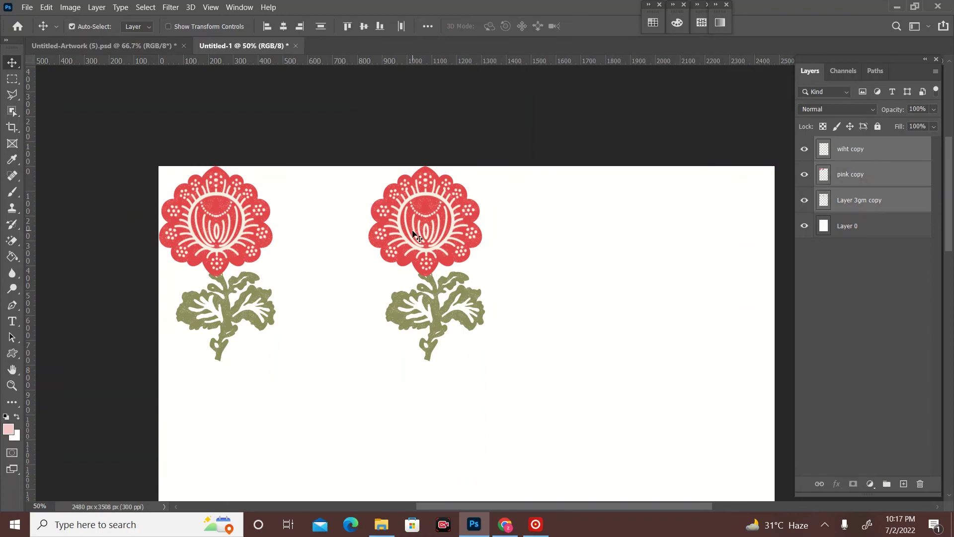
Try two Alt-drag duplicates of the flowers and undo both.
{"action": "left_click_drag", "start_coordinate": [413, 233], "coordinate": [546, 240]}
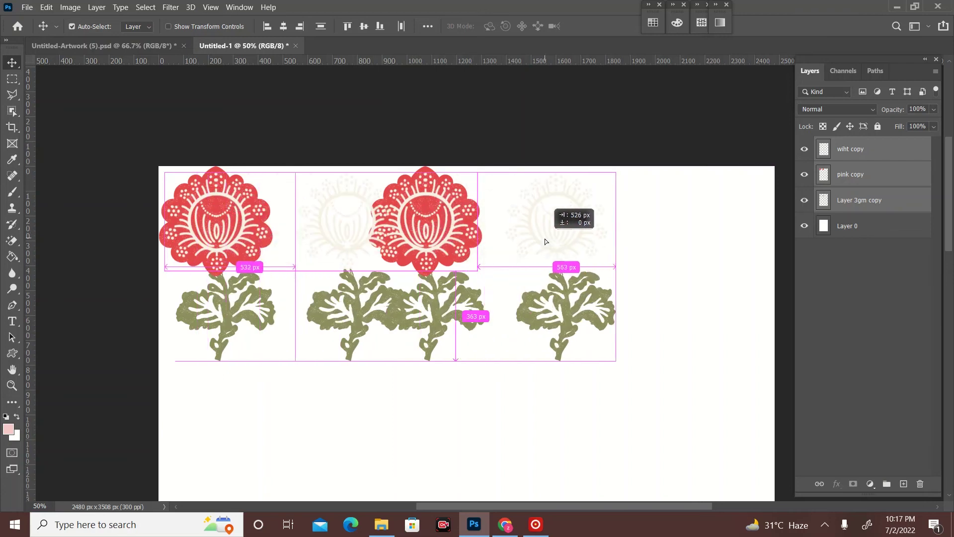
{"action": "key", "text": "ctrl+z"}
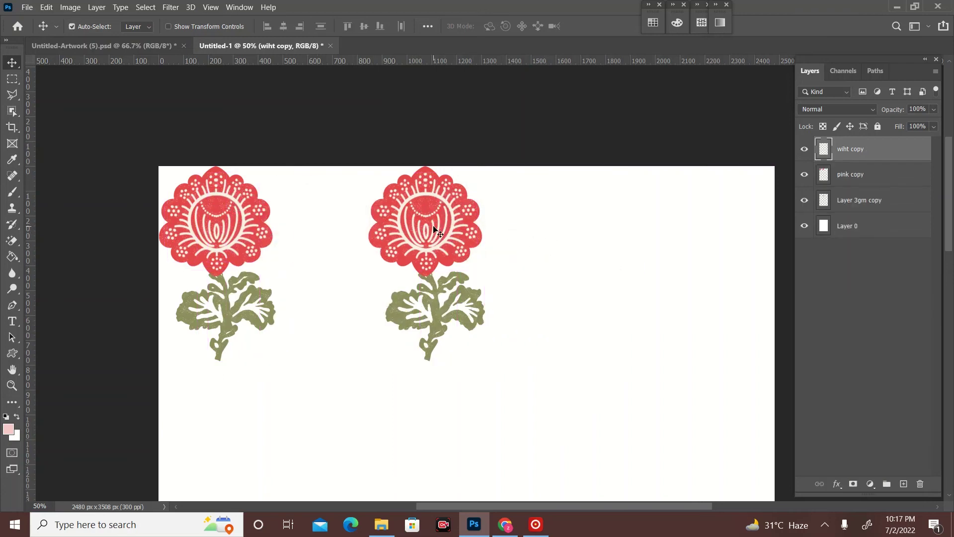
{"action": "left_click_drag", "start_coordinate": [425, 229], "coordinate": [594, 242]}
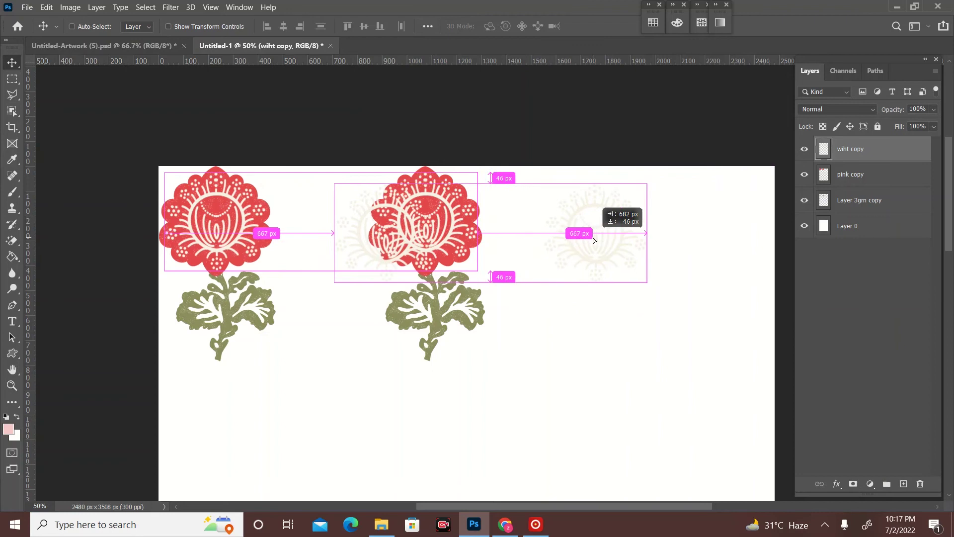
{"action": "key", "text": "ctrl+z"}
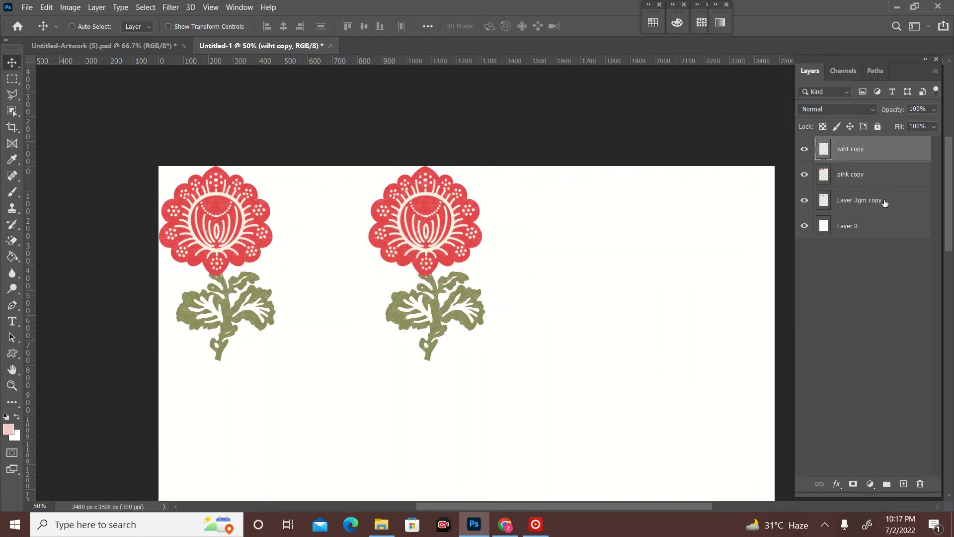
Alt-drag all three flower layers right and nudge the copies to even the spacing.
{"action": "left_click", "coordinate": [884, 202], "text": "shift"}
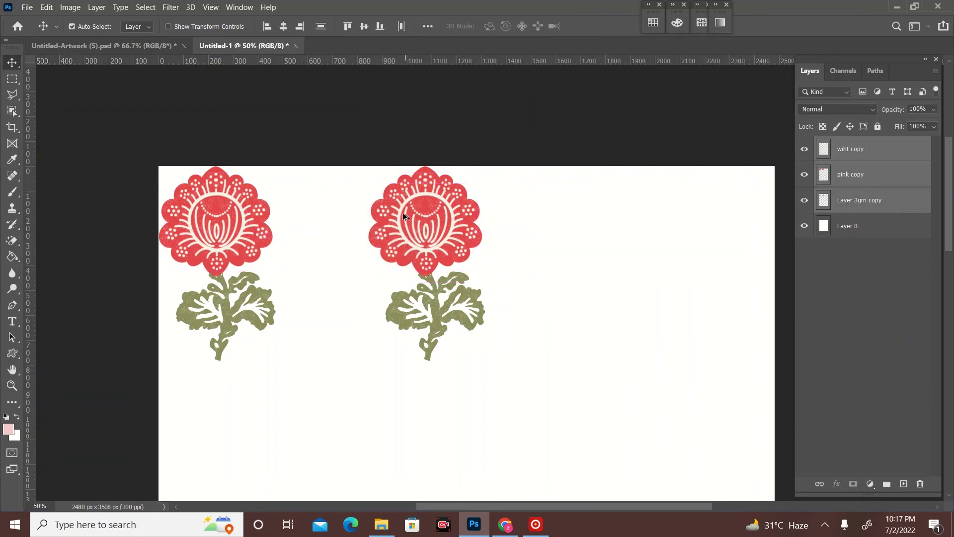
{"action": "mouse_move", "coordinate": [431, 219]}
{"action": "left_mouse_down"}
{"action": "mouse_move", "coordinate": [701, 237]}
{"action": "mouse_move", "coordinate": [809, 223]}
{"action": "left_mouse_up"}
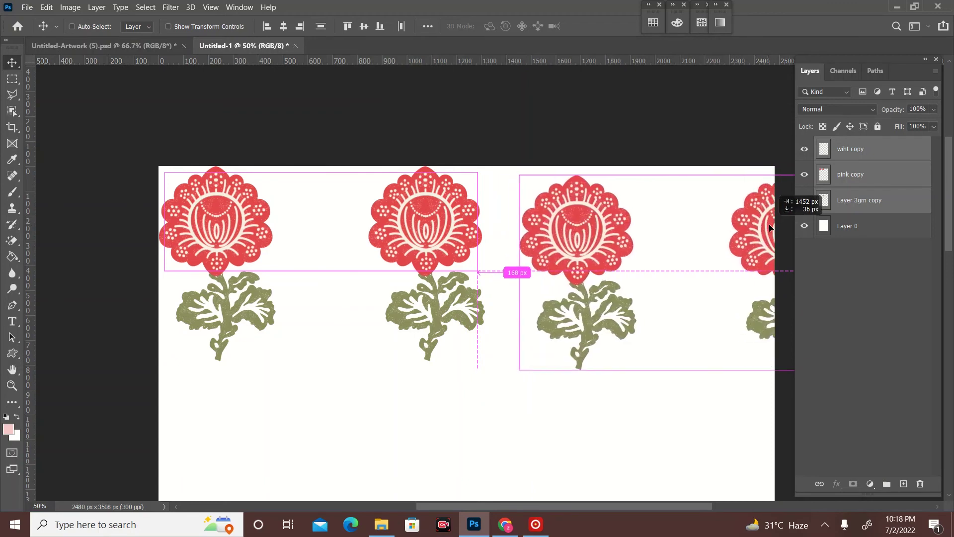
{"action": "left_click_drag", "start_coordinate": [809, 222], "coordinate": [771, 229]}
{"action": "key", "text": "Right"}
{"action": "key", "text": "Right"}
{"action": "key", "text": "Right"}
{"action": "key", "text": "Right"}
{"action": "key", "text": "Right"}
{"action": "key", "text": "Right"}
{"action": "key", "text": "Right"}
{"action": "key", "text": "Right"}
{"action": "key", "text": "Right"}
{"action": "key", "text": "Right"}
{"action": "key", "text": "Right"}
{"action": "key", "text": "Right"}
{"action": "key", "text": "Right"}
{"action": "key", "text": "Right"}
{"action": "key", "text": "Right"}
{"action": "key", "text": "Right"}
{"action": "key", "text": "Right"}
{"action": "key", "text": "Right"}
{"action": "key", "text": "Right"}
{"action": "key", "text": "Right"}
{"action": "key", "text": "Right"}
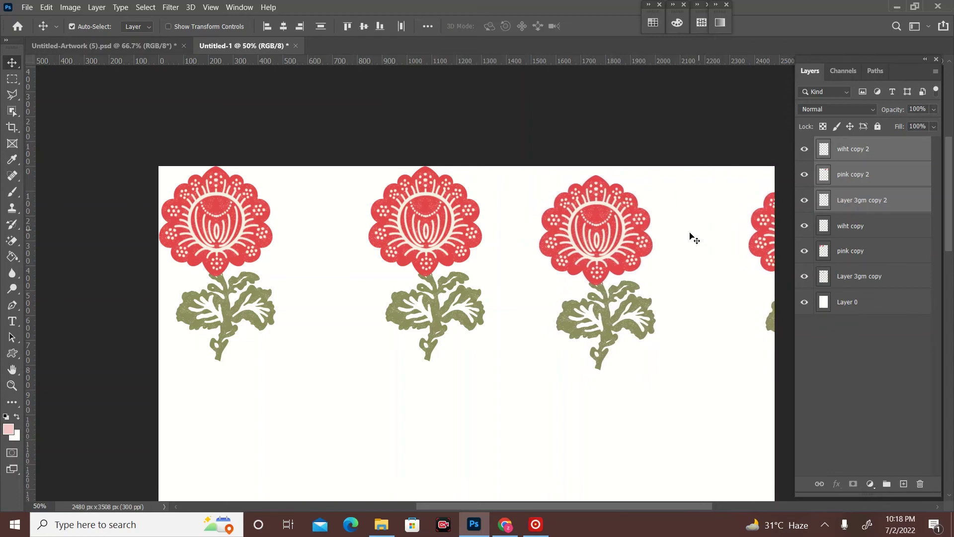
{"action": "left_click_drag", "start_coordinate": [606, 233], "coordinate": [626, 231]}
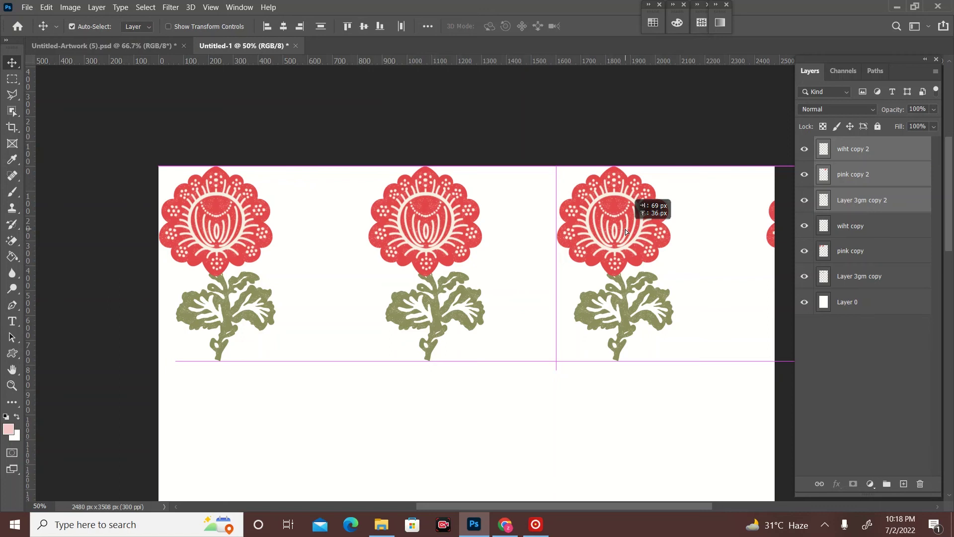
{"action": "left_click_drag", "start_coordinate": [625, 229], "coordinate": [625, 229]}
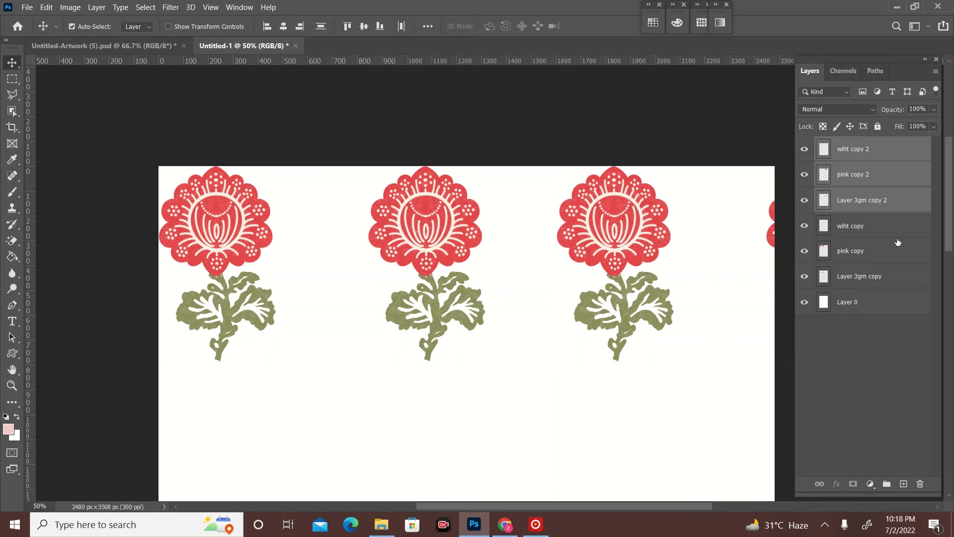
Merge the two green stem layers and the pink copy with pink copy 2.
{"action": "left_click", "coordinate": [860, 279]}
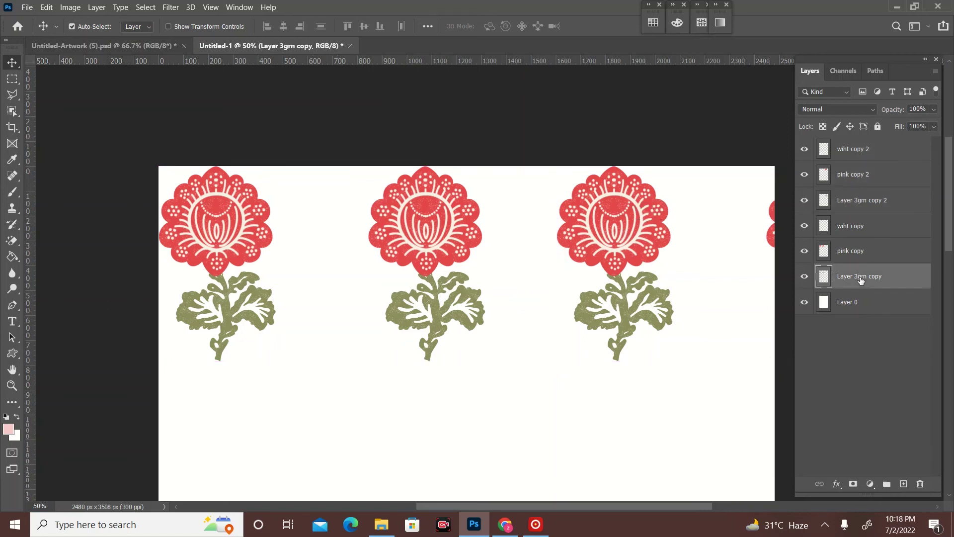
{"action": "left_click", "coordinate": [865, 202], "text": "ctrl"}
{"action": "left_click", "coordinate": [935, 71]}
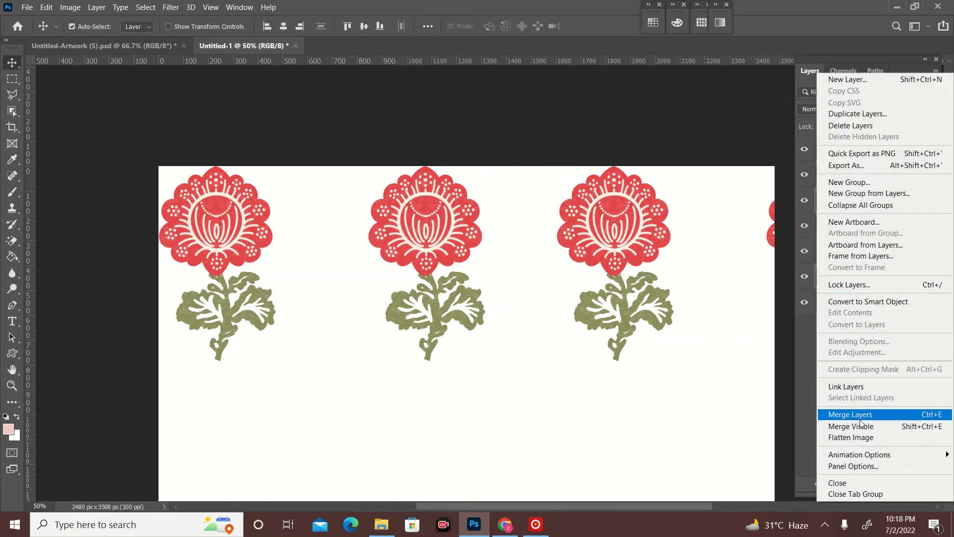
{"action": "left_click", "coordinate": [860, 416]}
{"action": "left_click", "coordinate": [874, 253]}
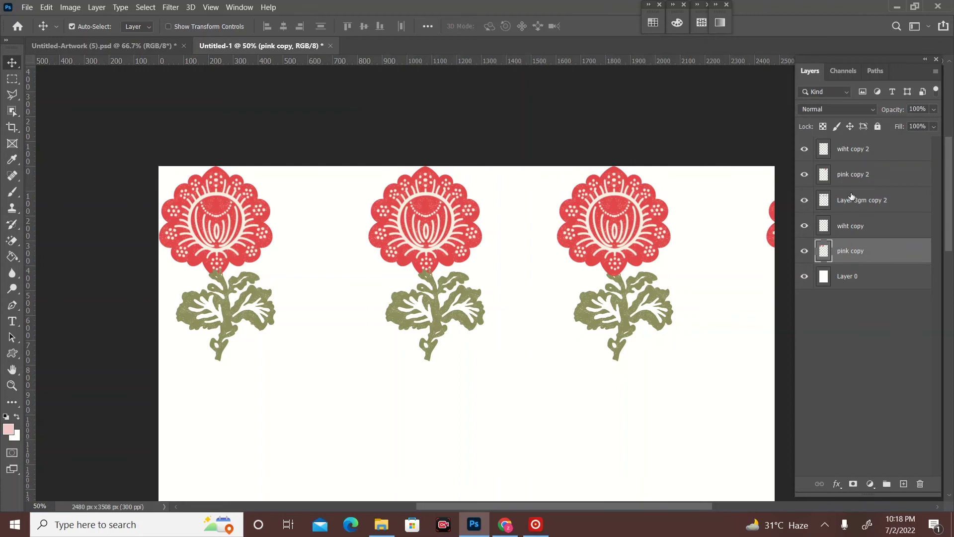
{"action": "left_click", "coordinate": [873, 179], "text": "ctrl"}
{"action": "left_click", "coordinate": [935, 71]}
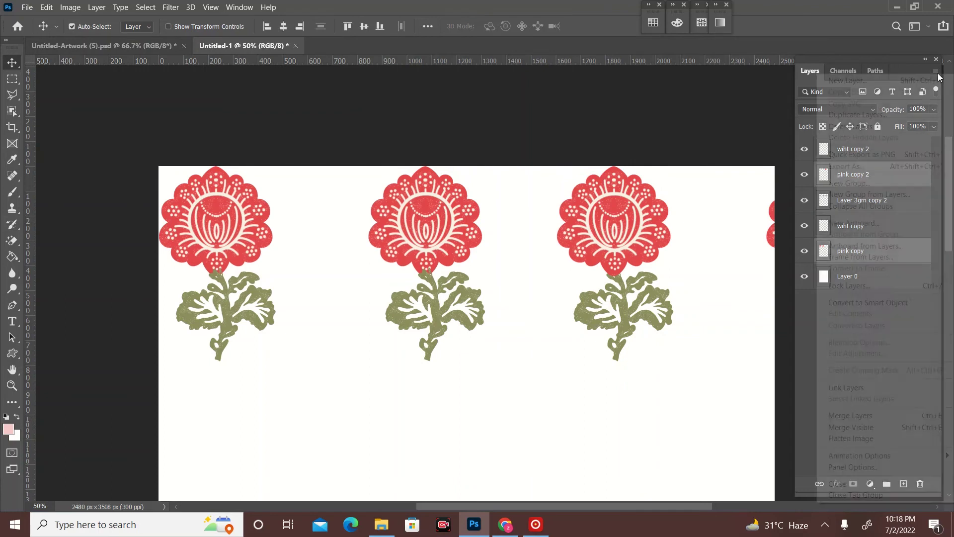
{"action": "left_click", "coordinate": [847, 416]}
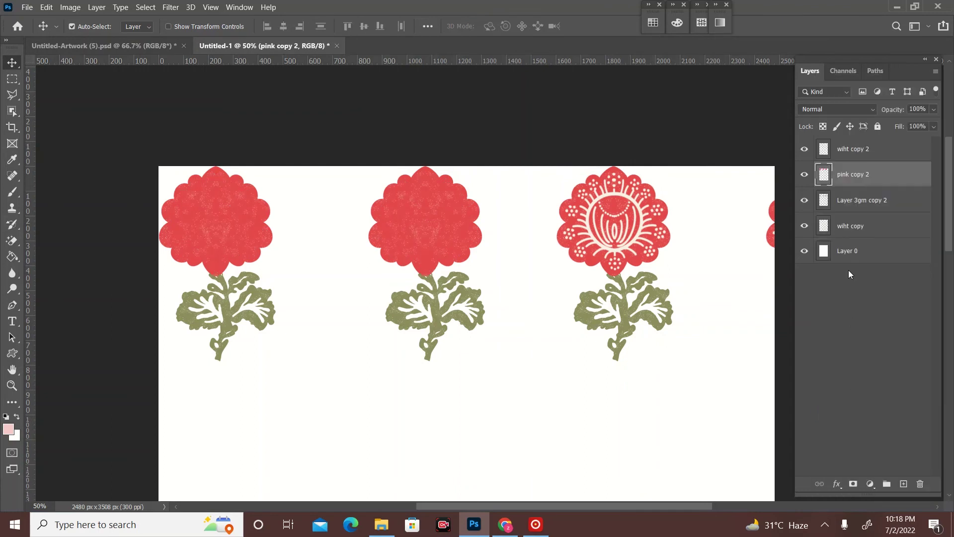
Merge wiht copy with wiht copy 2, then add Layer 3gm copy 2 and pink copy 2 to the selection.
{"action": "left_click", "coordinate": [873, 230]}
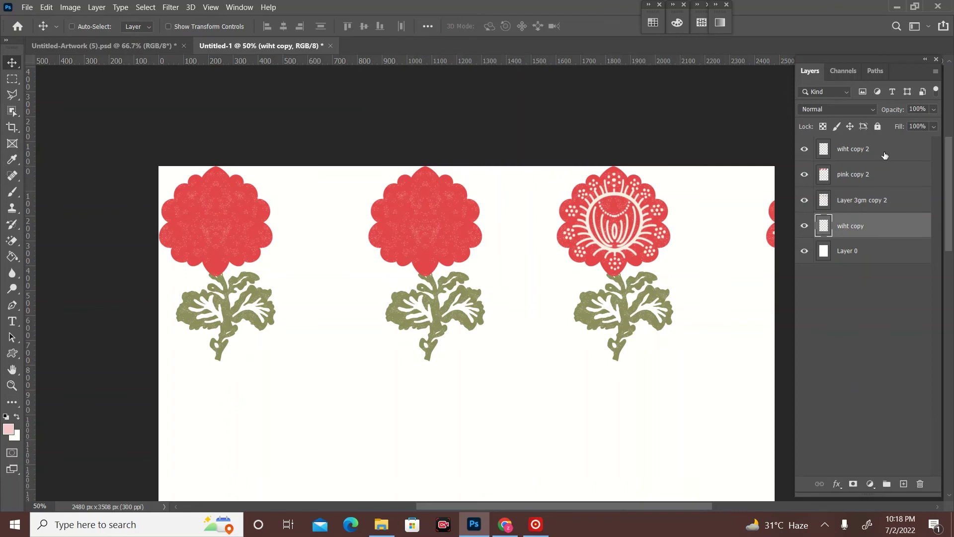
{"action": "left_click", "coordinate": [885, 151], "text": "ctrl"}
{"action": "left_click", "coordinate": [936, 74]}
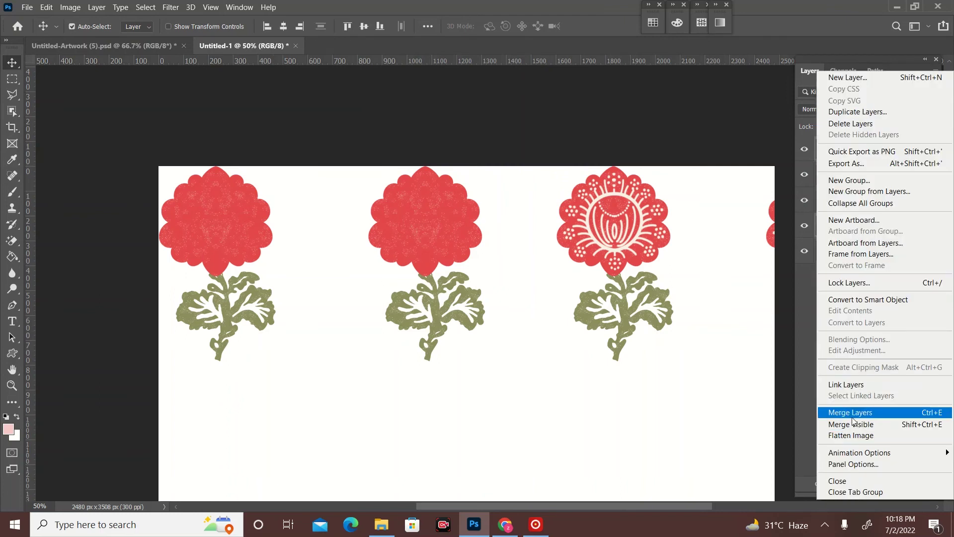
{"action": "left_click", "coordinate": [854, 417]}
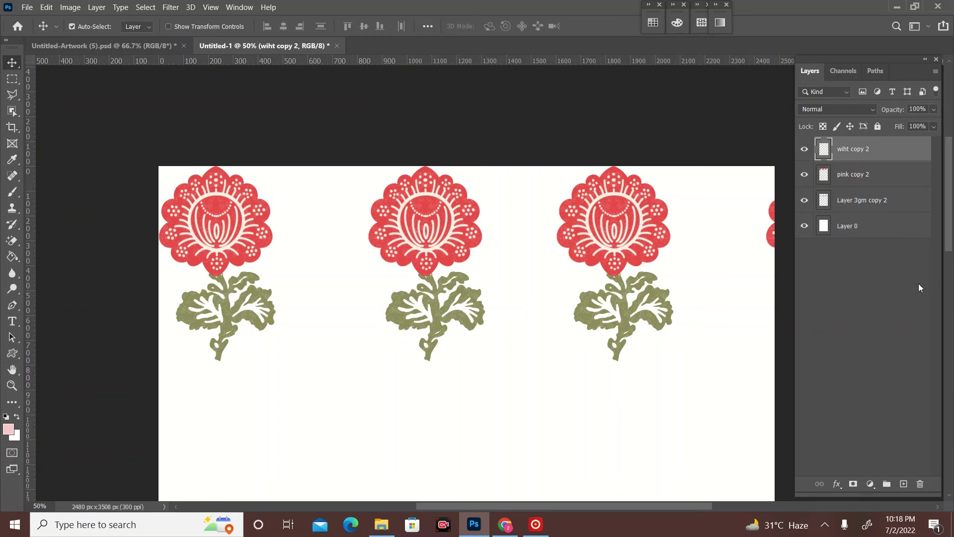
{"action": "left_click", "coordinate": [879, 199], "text": "ctrl"}
{"action": "left_click", "coordinate": [844, 175], "text": "ctrl"}
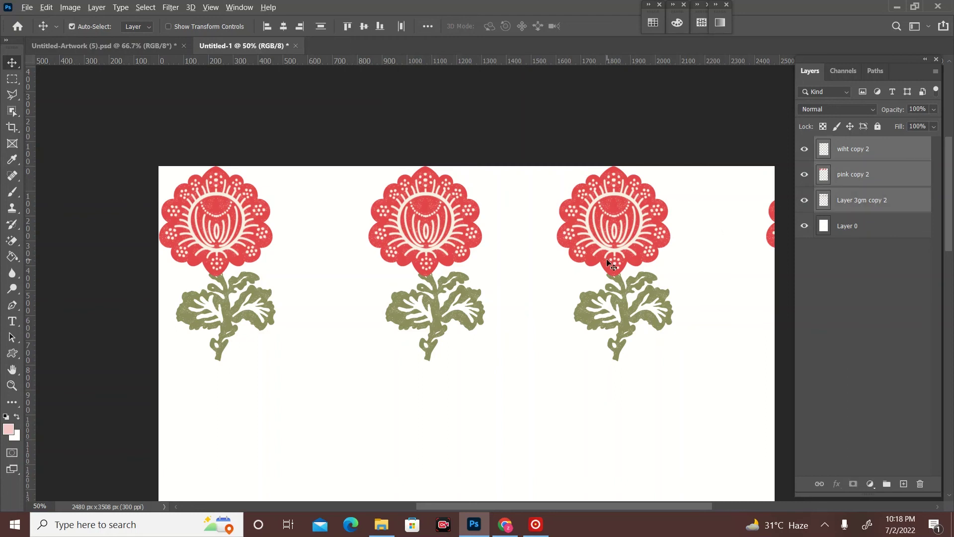
{"action": "scroll", "coordinate": [608, 262], "scroll_direction": "down", "scroll_amount": 1}
Alt-drag the flower row down to copy it, then shift the copy sideways to stagger it.
{"action": "scroll", "coordinate": [608, 262], "scroll_direction": "down", "scroll_amount": 1}
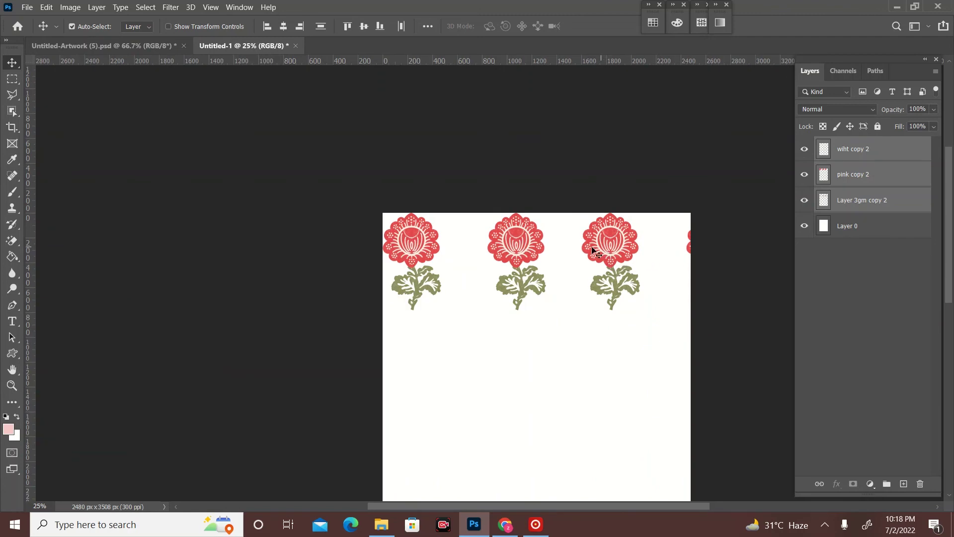
{"action": "mouse_move", "coordinate": [603, 281]}
{"action": "left_mouse_down"}
{"action": "mouse_move", "coordinate": [601, 299]}
{"action": "mouse_move", "coordinate": [546, 358]}
{"action": "mouse_move", "coordinate": [537, 350]}
{"action": "left_mouse_up"}
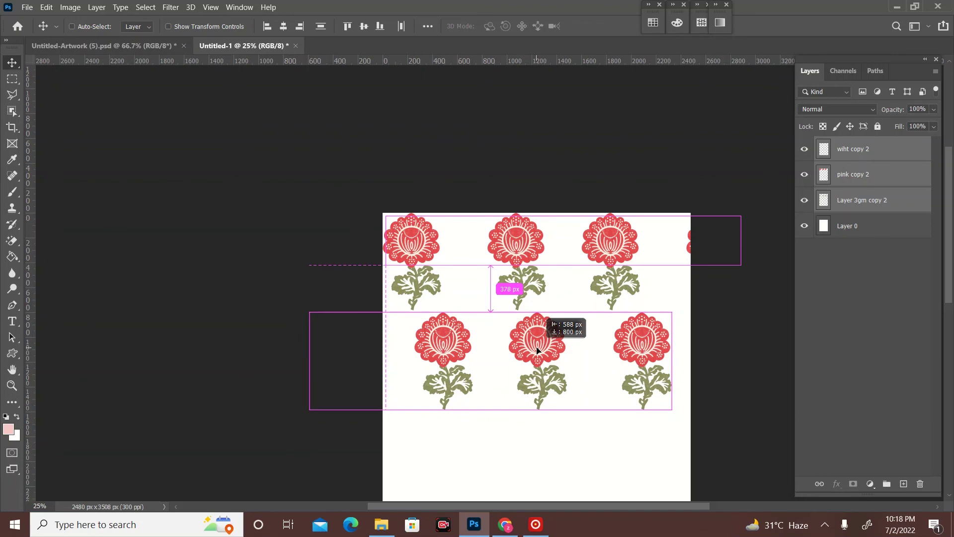
{"action": "left_click_drag", "start_coordinate": [537, 350], "coordinate": [537, 351]}
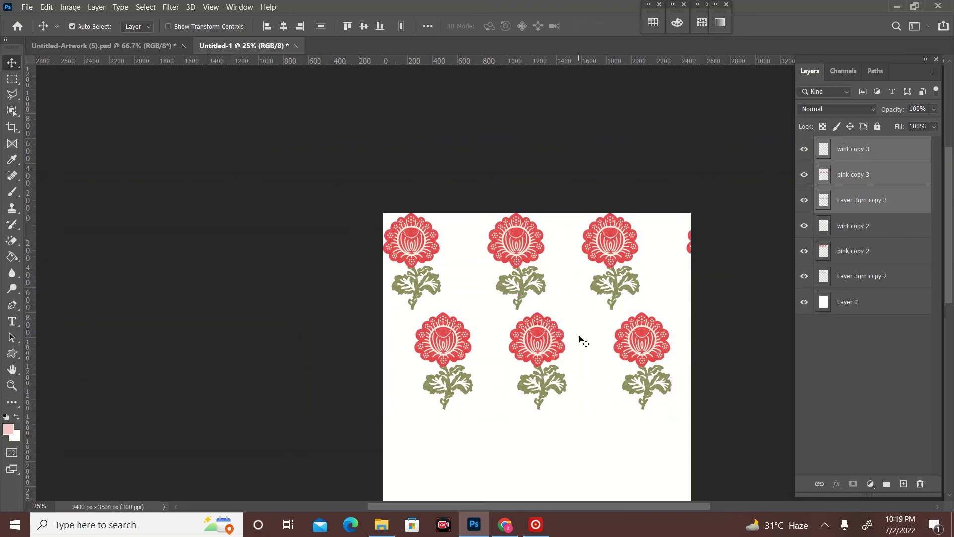
{"action": "mouse_move", "coordinate": [537, 334]}
{"action": "left_mouse_down"}
{"action": "mouse_move", "coordinate": [518, 321]}
{"action": "mouse_move", "coordinate": [571, 357]}
{"action": "mouse_move", "coordinate": [580, 349]}
{"action": "left_mouse_up"}
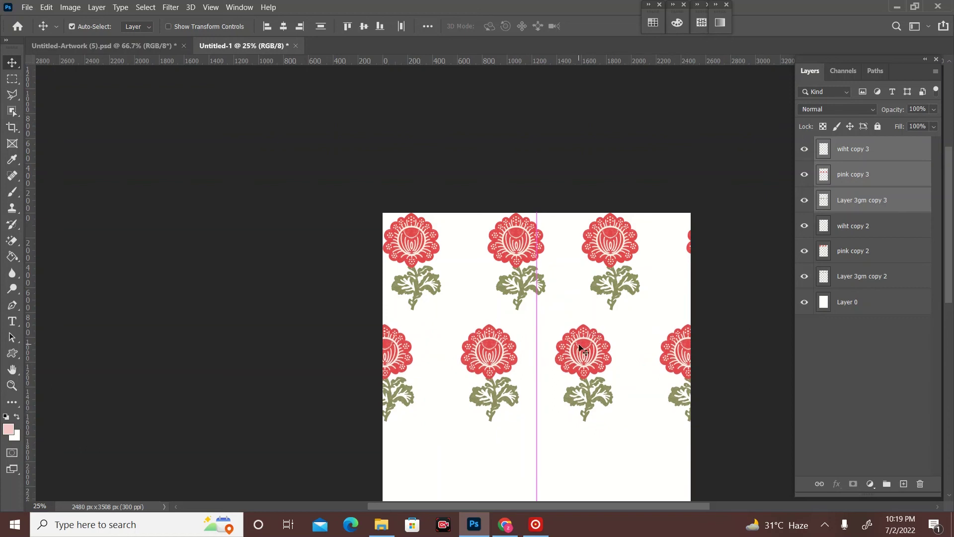
{"action": "scroll", "coordinate": [580, 353], "scroll_direction": "down", "scroll_amount": 3}
{"action": "scroll", "coordinate": [580, 354], "scroll_direction": "down", "scroll_amount": 2}
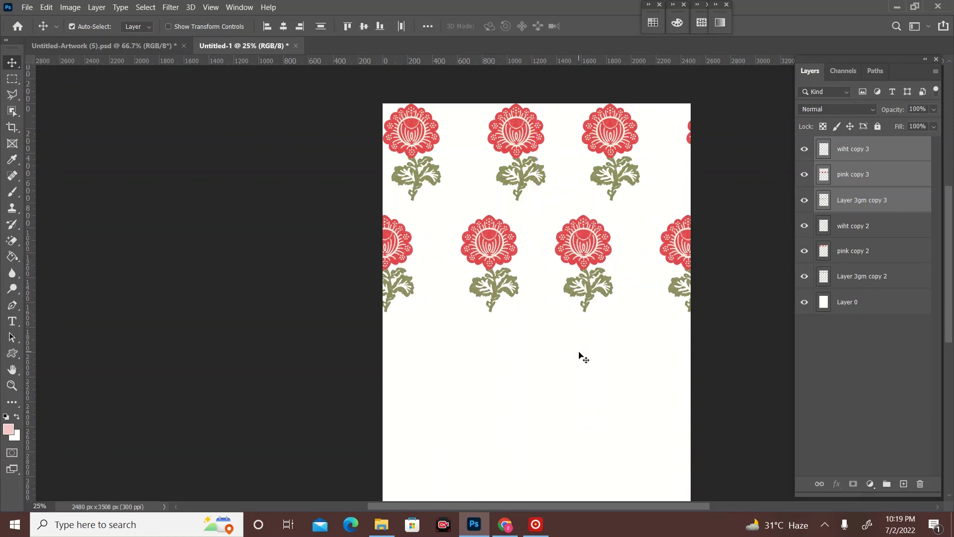
{"action": "scroll", "coordinate": [579, 356], "scroll_direction": "down", "scroll_amount": 1}
{"action": "key", "text": "ctrl+minus"}
{"action": "scroll", "coordinate": [561, 367], "scroll_direction": "up", "scroll_amount": 1}
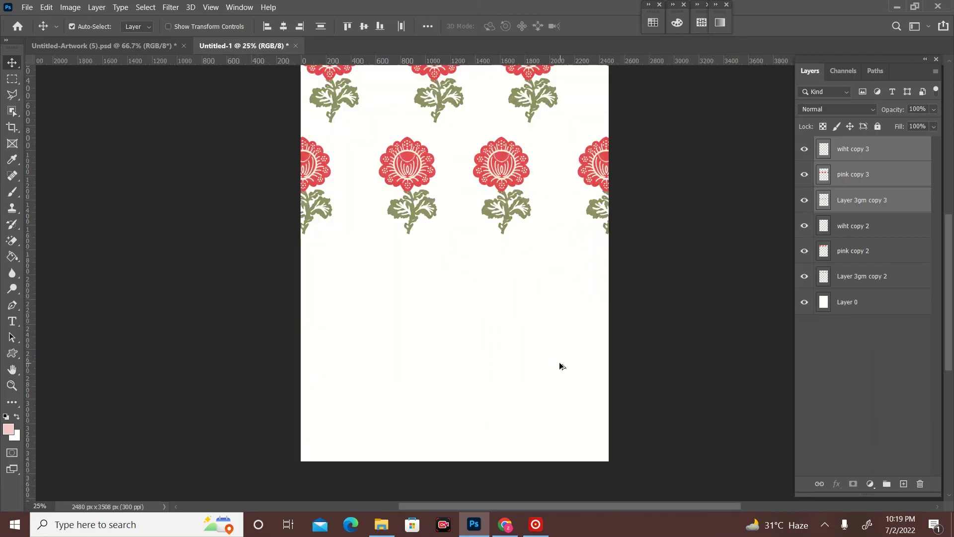
{"action": "scroll", "coordinate": [560, 367], "scroll_direction": "down", "scroll_amount": 1}
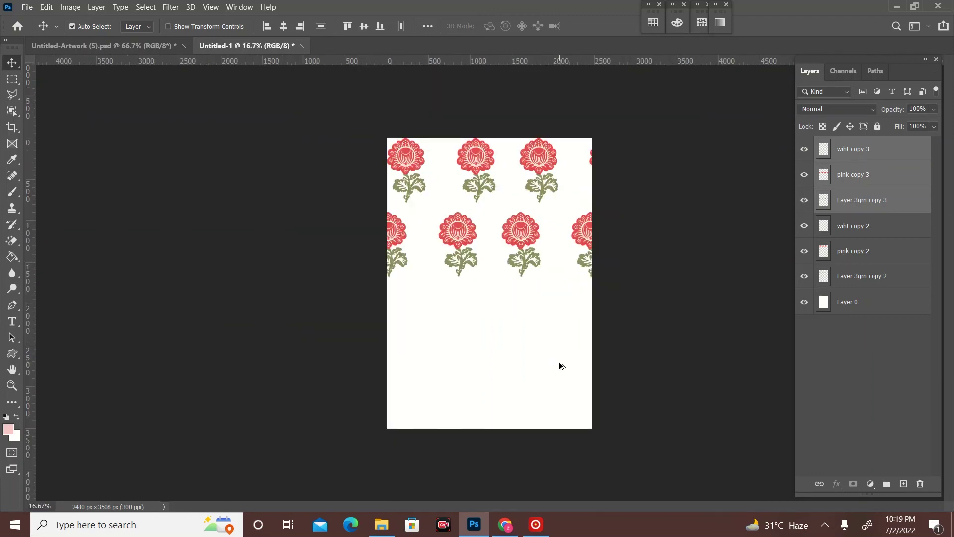
Merge the two rows' stem layers, then merge the pink layer with pink copy 3.
{"action": "left_click", "coordinate": [868, 276]}
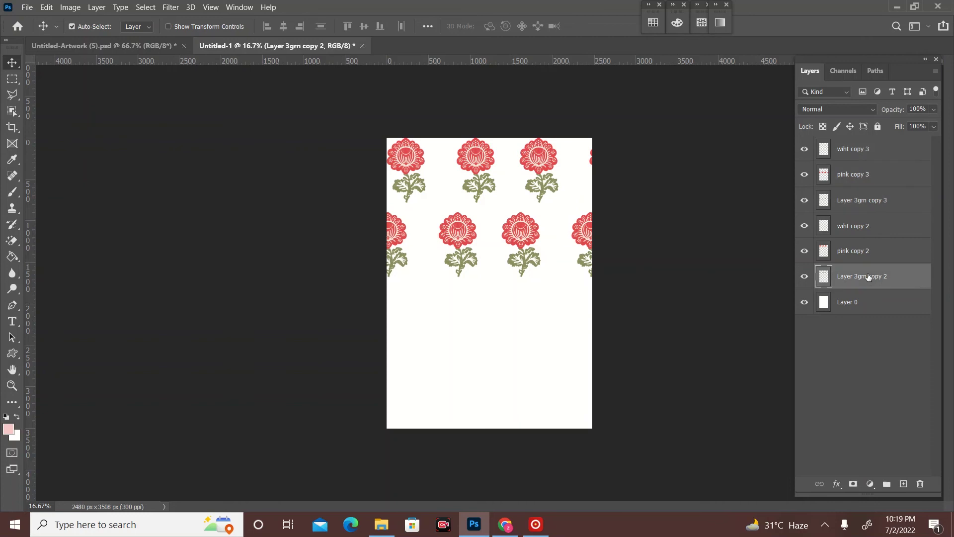
{"action": "left_click", "coordinate": [884, 202], "text": "ctrl"}
{"action": "key", "text": "ctrl"}
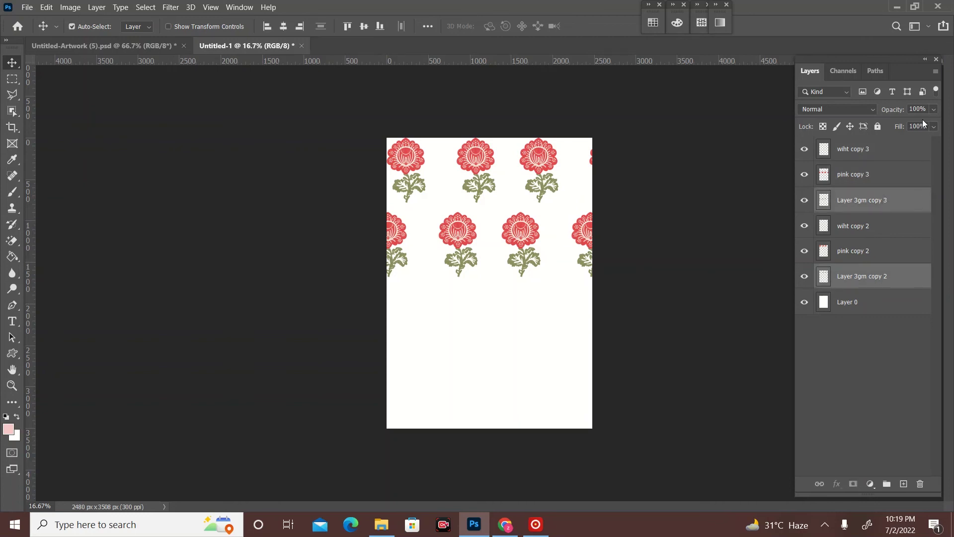
{"action": "left_click", "coordinate": [936, 73]}
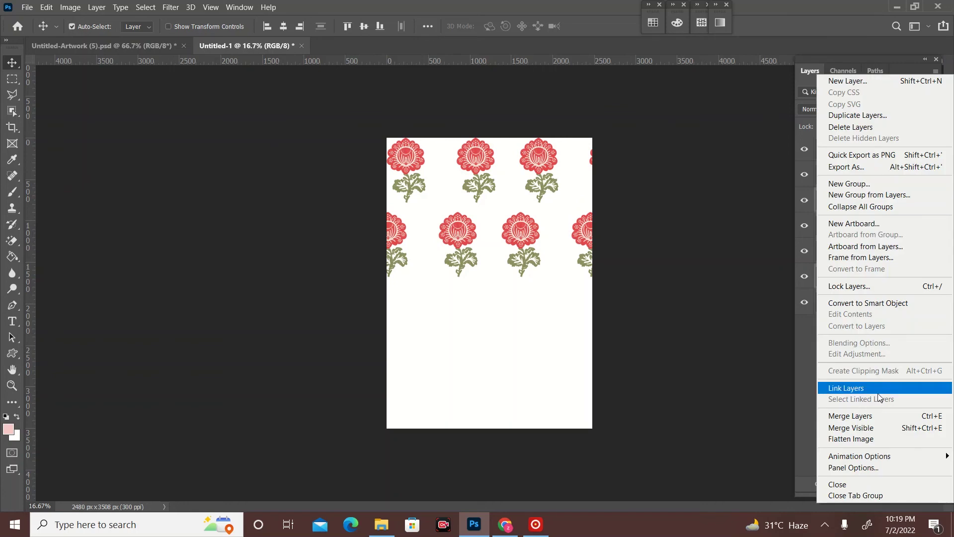
{"action": "left_click", "coordinate": [876, 418]}
{"action": "left_click", "coordinate": [862, 251]}
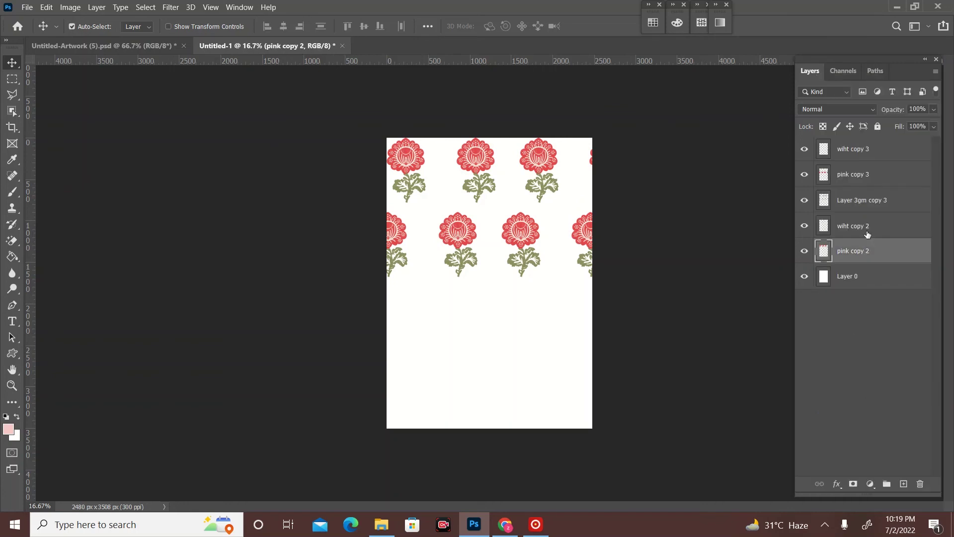
{"action": "left_click", "coordinate": [881, 175], "text": "ctrl"}
{"action": "left_click", "coordinate": [937, 72]}
{"action": "left_click", "coordinate": [857, 411]}
Merge the two rows' white layers into one and temporarily hide the green stems.
{"action": "left_click", "coordinate": [896, 154]}
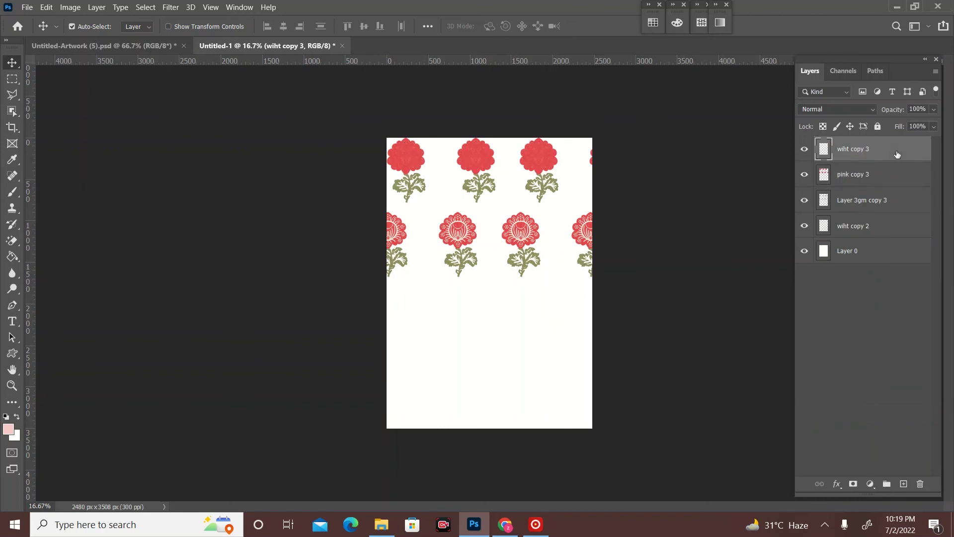
{"action": "left_click", "coordinate": [882, 228], "text": "ctrl"}
{"action": "left_click", "coordinate": [937, 73]}
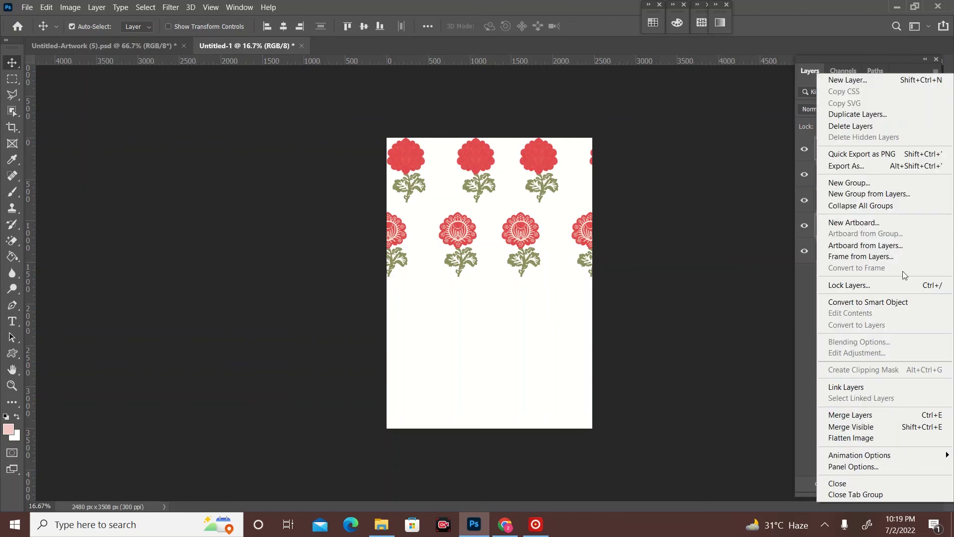
{"action": "left_click", "coordinate": [874, 416]}
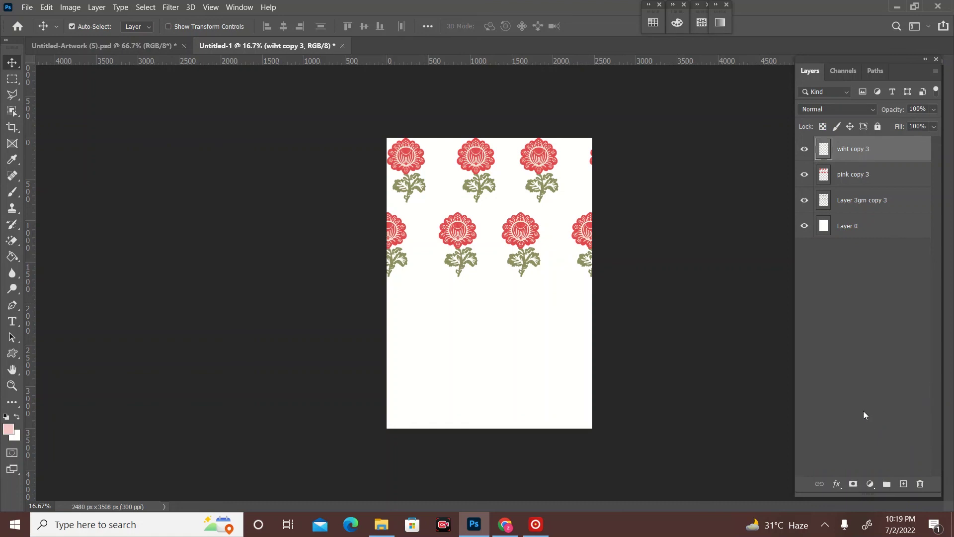
{"action": "left_click", "coordinate": [805, 201]}
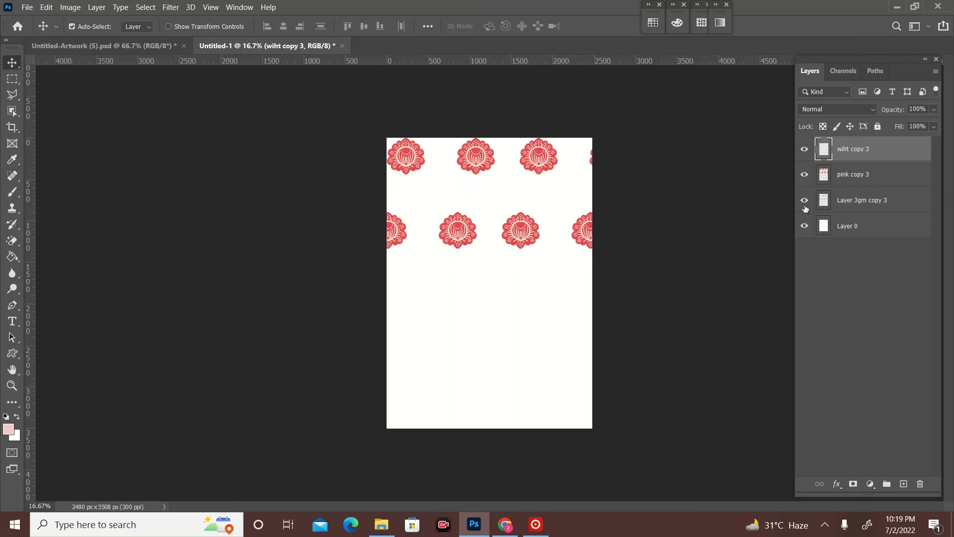
Alt-drag the three merged layers down to duplicate the two-row block onto the lower page.
{"action": "left_click", "coordinate": [868, 201], "text": "shift"}
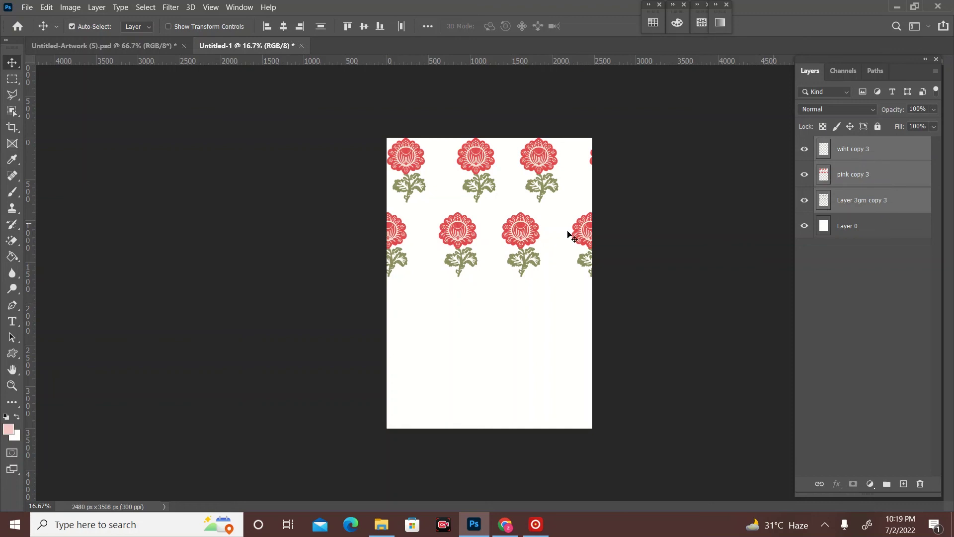
{"action": "mouse_move", "coordinate": [517, 243]}
{"action": "left_mouse_down"}
{"action": "mouse_move", "coordinate": [503, 366]}
{"action": "mouse_move", "coordinate": [532, 377]}
{"action": "left_mouse_up"}
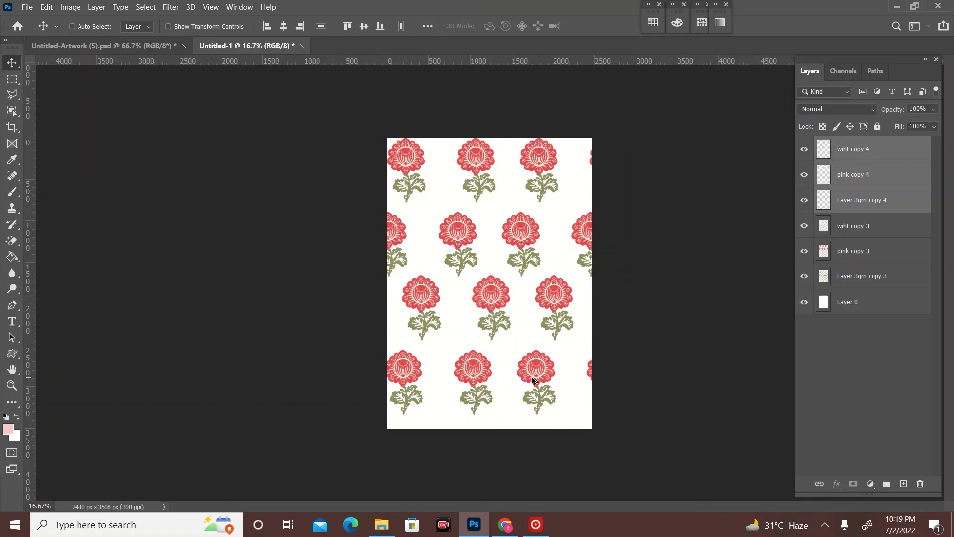
{"action": "left_click", "coordinate": [867, 279]}
Merge the two stem layers into a single stem layer.
{"action": "left_click", "coordinate": [877, 205], "text": "ctrl"}
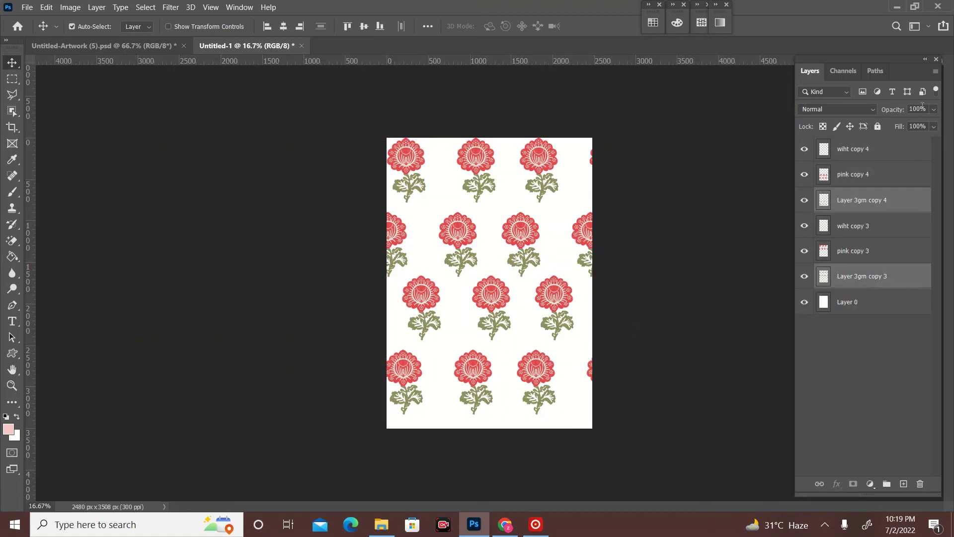
{"action": "left_click", "coordinate": [936, 72]}
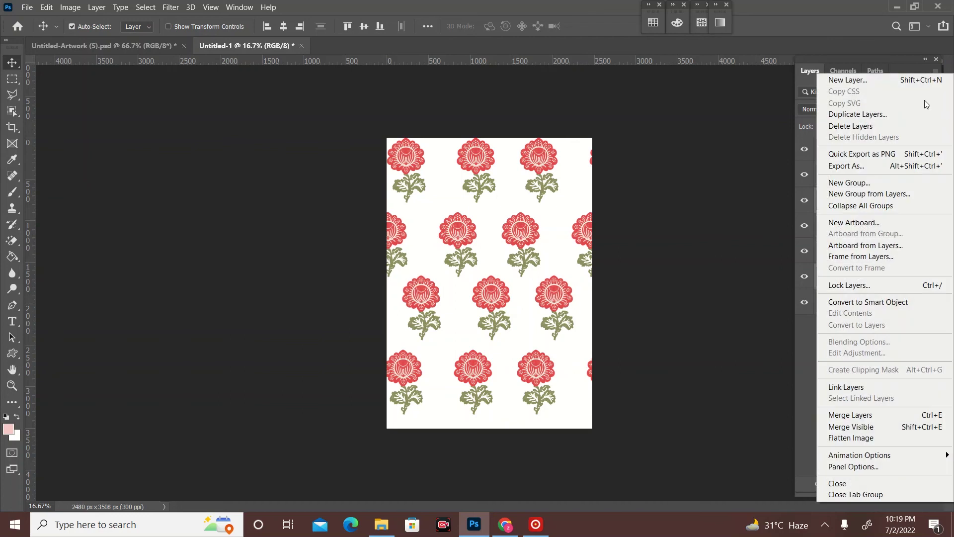
{"action": "left_click", "coordinate": [848, 416]}
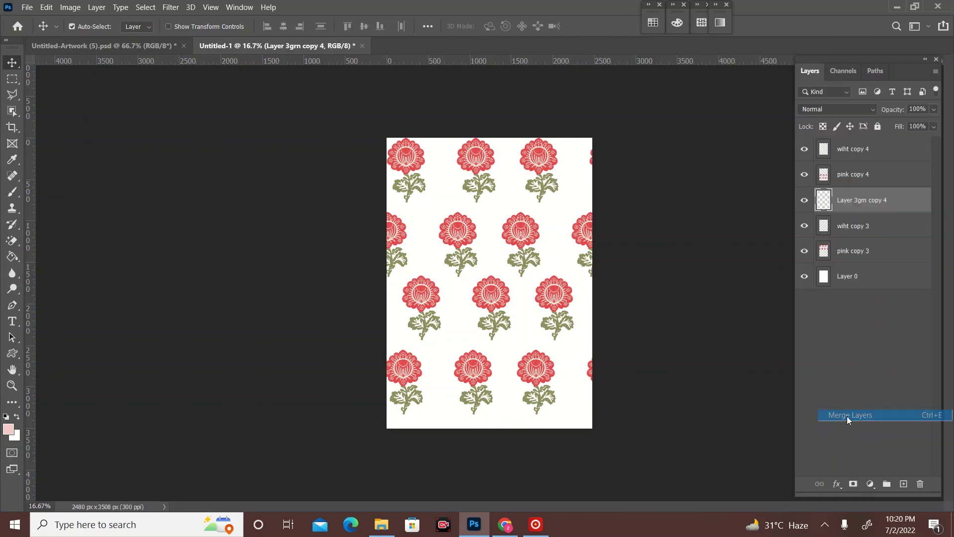
Merge pink copy 3 and pink copy 4 into one pink layer.
{"action": "left_click", "coordinate": [867, 252]}
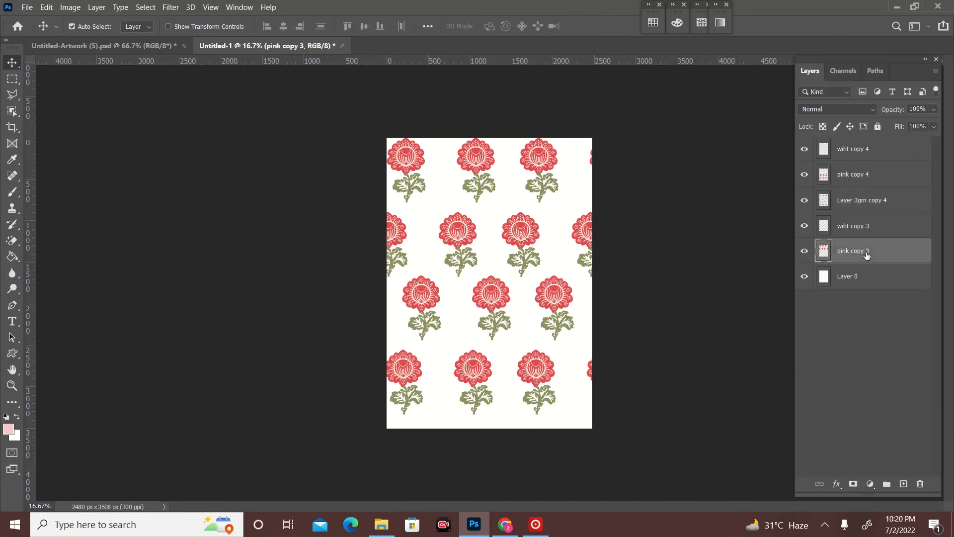
{"action": "left_click", "coordinate": [890, 175], "text": "ctrl"}
{"action": "left_click", "coordinate": [936, 73]}
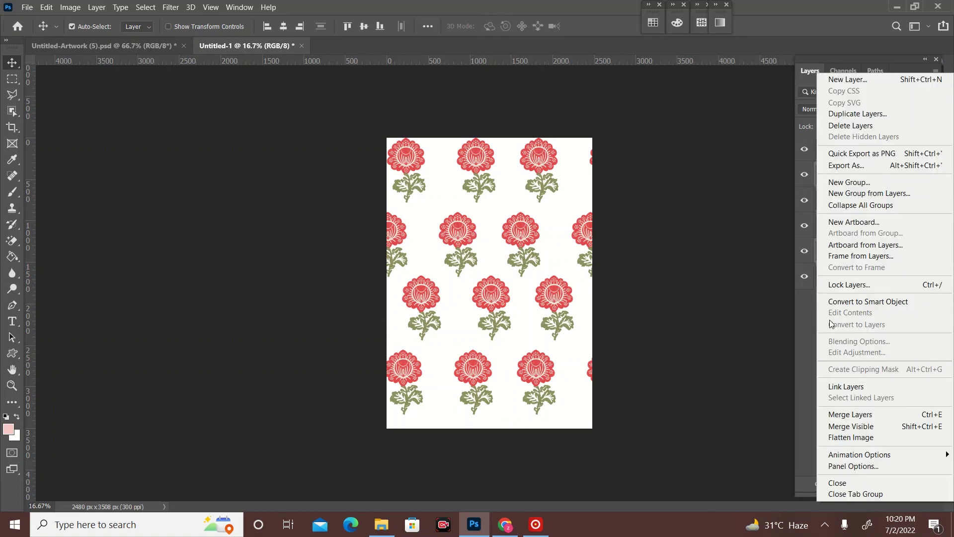
{"action": "left_click", "coordinate": [834, 416]}
Merge wiht copy 4 and wiht copy 3 into one white layer.
{"action": "left_click", "coordinate": [863, 155]}
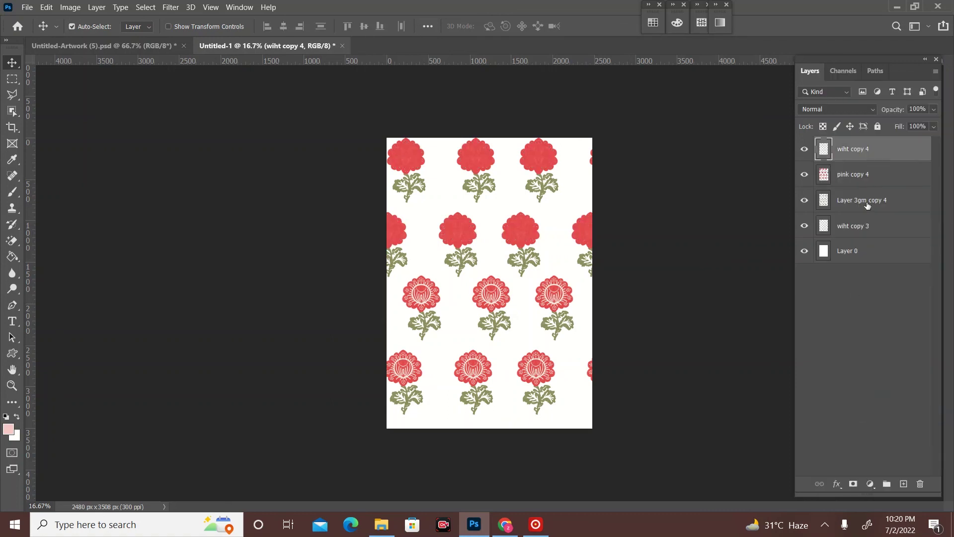
{"action": "left_click", "coordinate": [865, 229], "text": "ctrl"}
{"action": "left_click", "coordinate": [936, 72]}
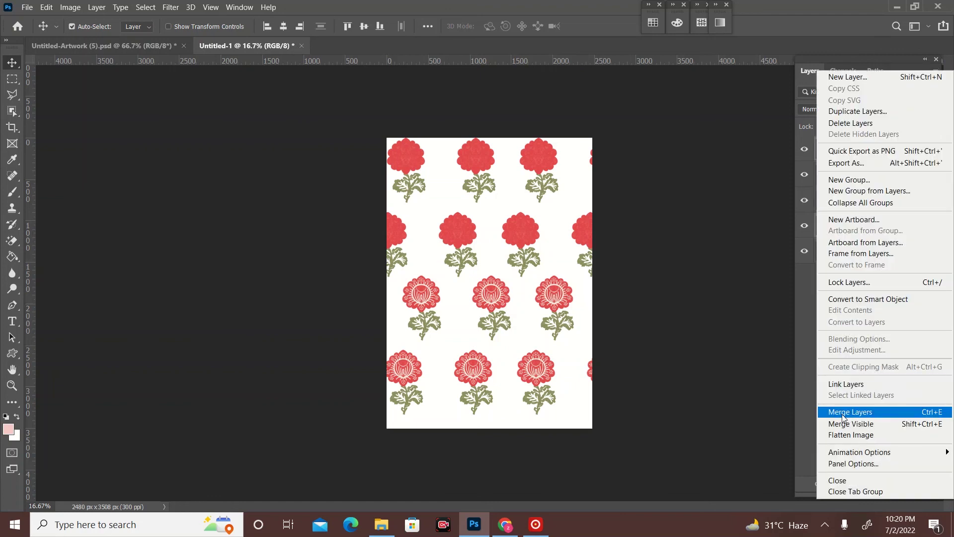
{"action": "left_click", "coordinate": [843, 413]}
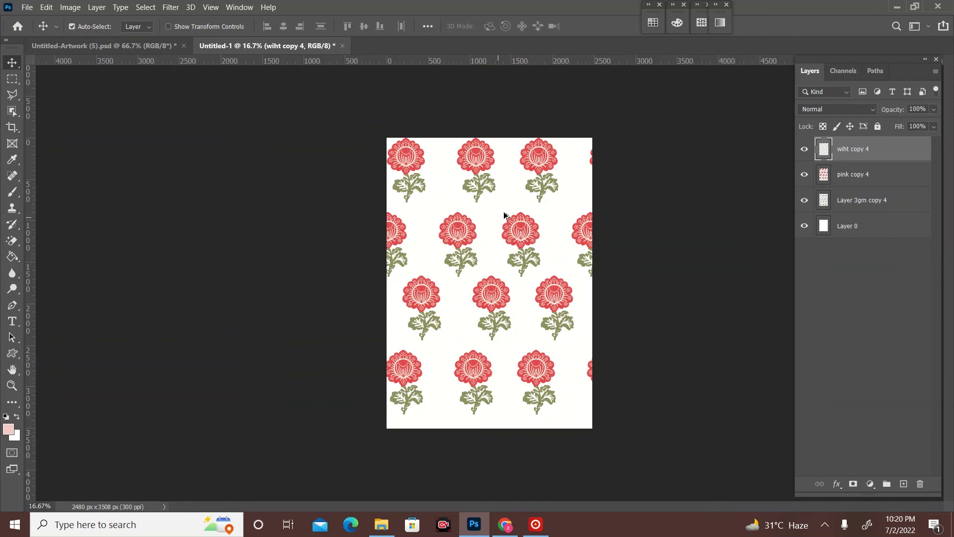
Undo a pink Paint Bucket fill applied to the wrong layer.
{"action": "scroll", "coordinate": [504, 212], "scroll_direction": "up", "scroll_amount": 2}
{"action": "scroll", "coordinate": [505, 214], "scroll_direction": "up", "scroll_amount": 1}
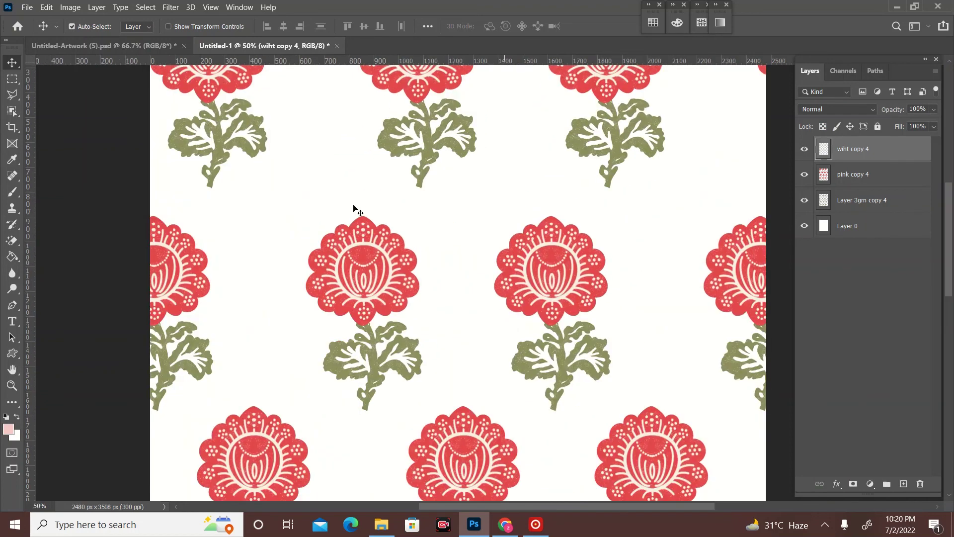
{"action": "left_click", "coordinate": [11, 257]}
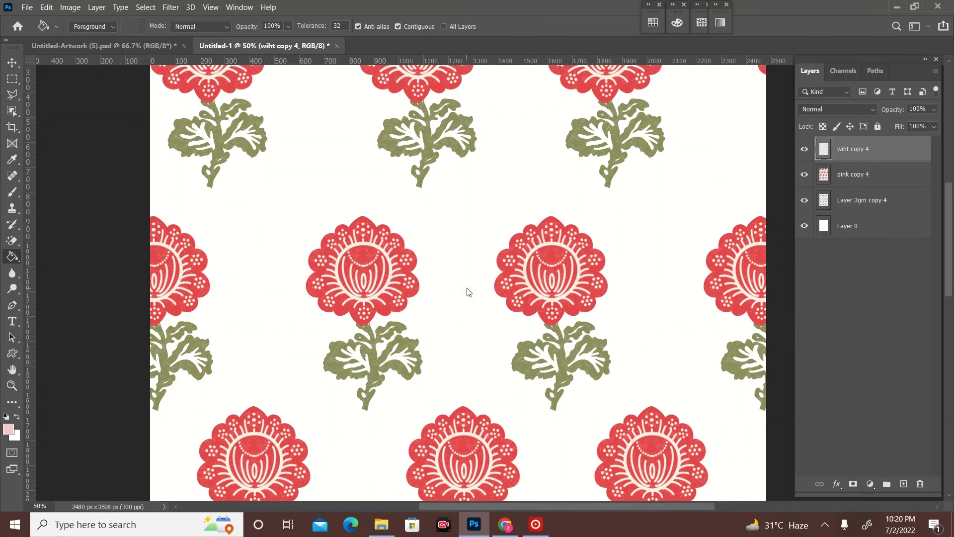
{"action": "left_click", "coordinate": [467, 287]}
{"action": "key", "text": "ctrl+z"}
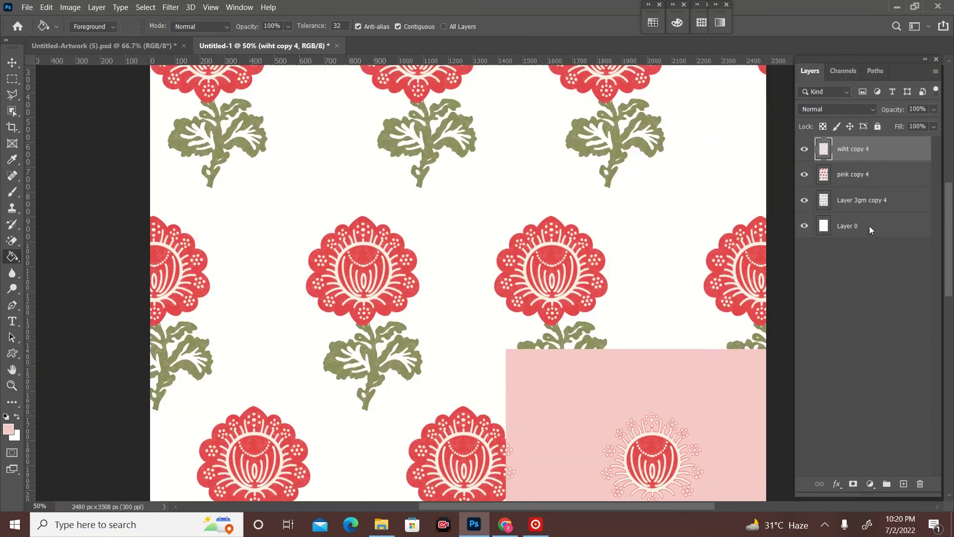
Add a new empty Layer 1 at the bottom of the stack, beneath Layer 0.
{"action": "left_click", "coordinate": [904, 484]}
{"action": "left_click_drag", "start_coordinate": [887, 149], "coordinate": [881, 278]}
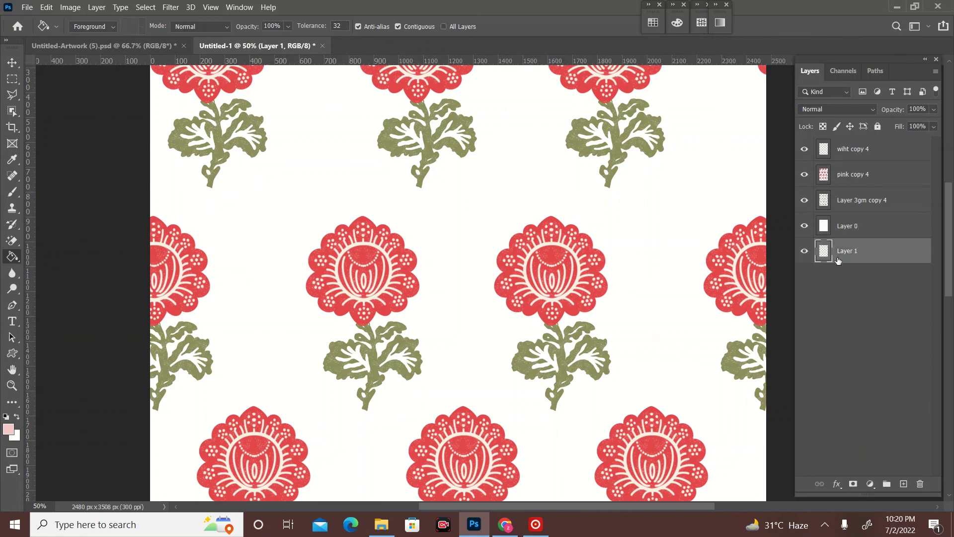
{"action": "left_click_drag", "start_coordinate": [842, 258], "coordinate": [853, 225]}
Fill Layer 0's background with pink using the Paint Bucket.
{"action": "left_click", "coordinate": [880, 226]}
{"action": "left_click", "coordinate": [697, 219]}
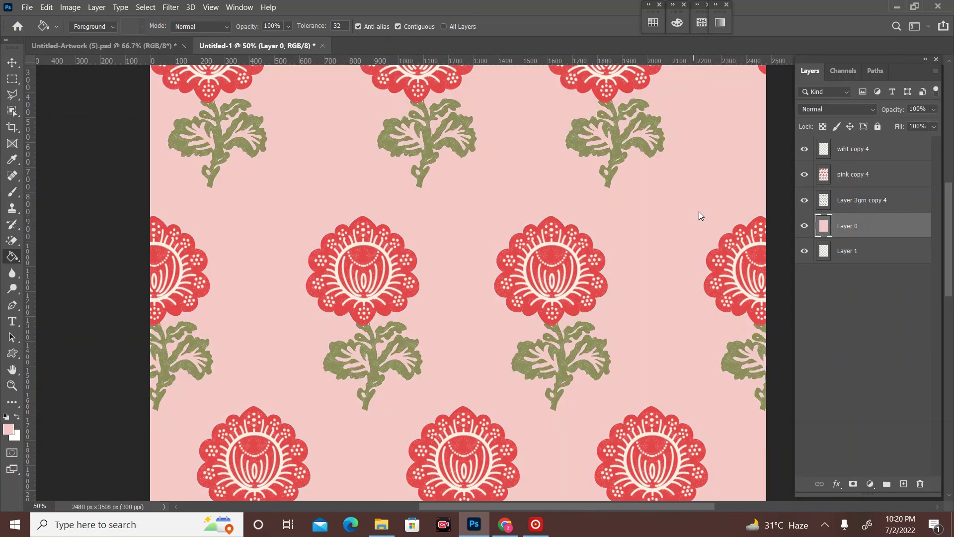
{"action": "left_click", "coordinate": [12, 62]}
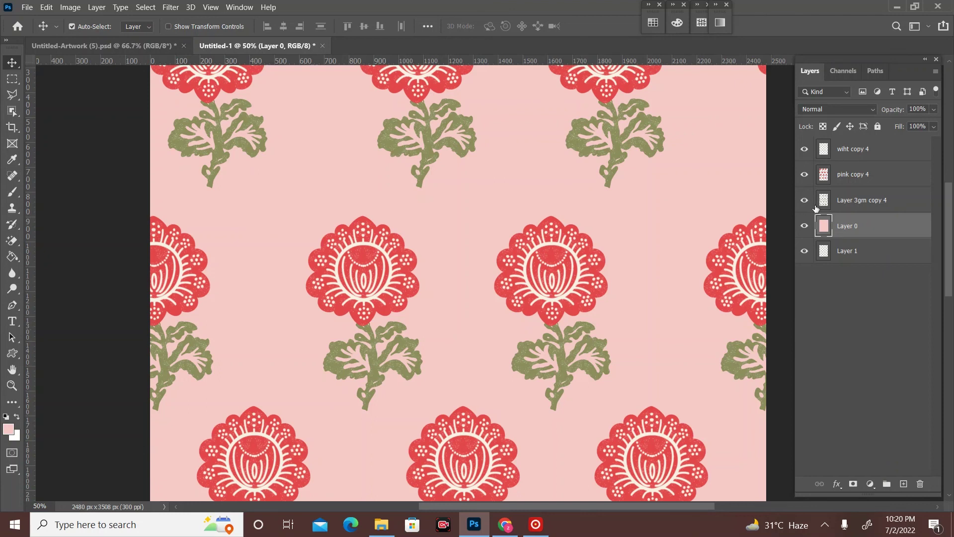
{"action": "scroll", "coordinate": [513, 258], "scroll_direction": "down", "scroll_amount": 1}
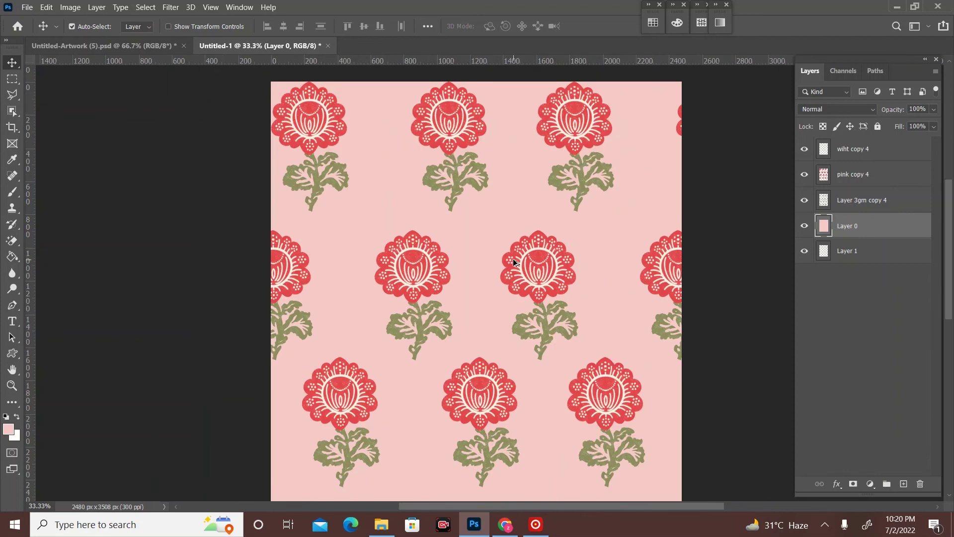
{"action": "scroll", "coordinate": [513, 259], "scroll_direction": "down", "scroll_amount": 1}
{"action": "scroll", "coordinate": [513, 262], "scroll_direction": "down", "scroll_amount": 1}
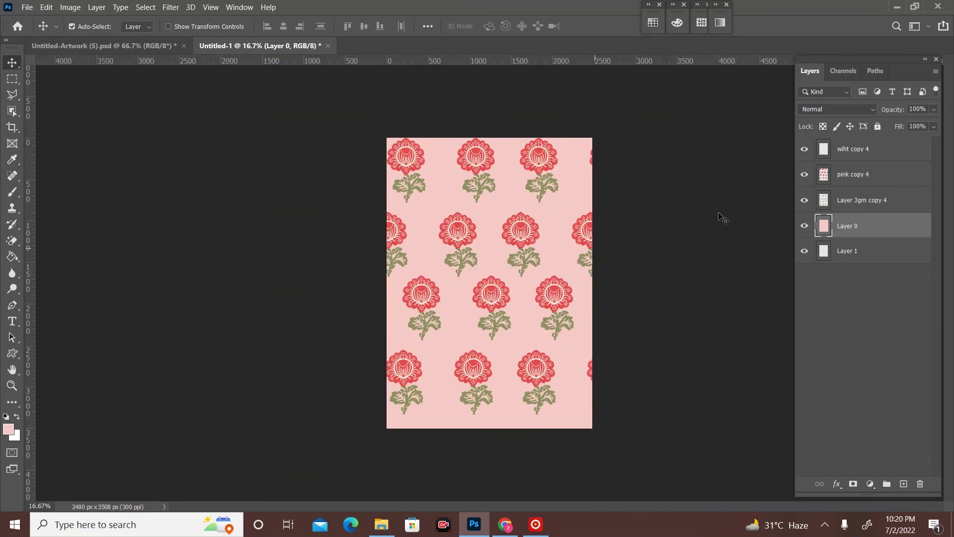
{"action": "left_click", "coordinate": [804, 200]}
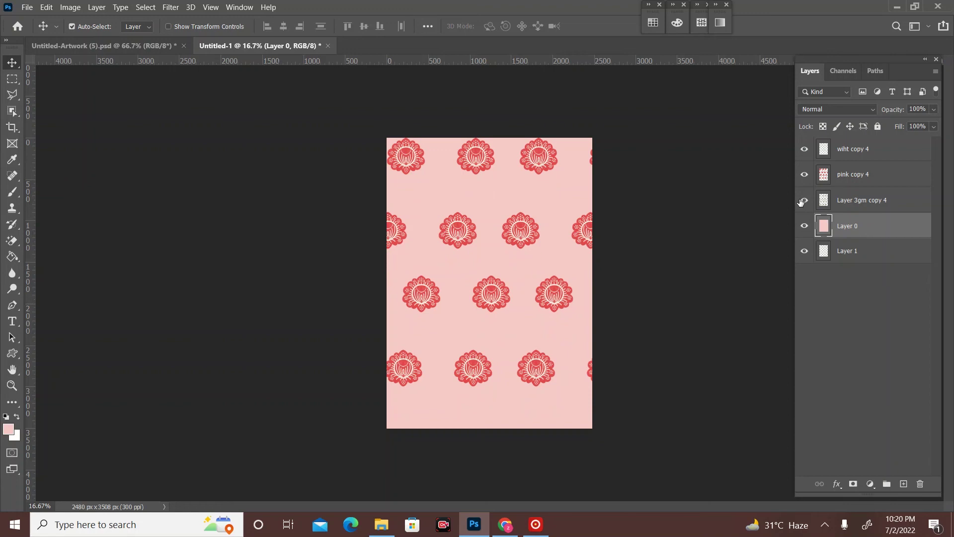
{"action": "left_click", "coordinate": [802, 201]}
{"action": "left_click", "coordinate": [805, 177]}
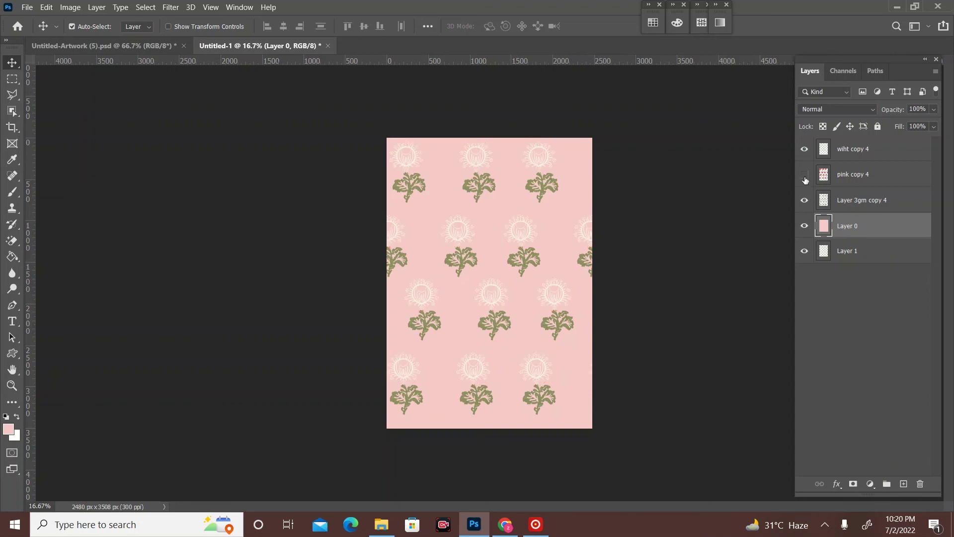
{"action": "left_click", "coordinate": [805, 175]}
{"action": "left_click", "coordinate": [805, 149]}
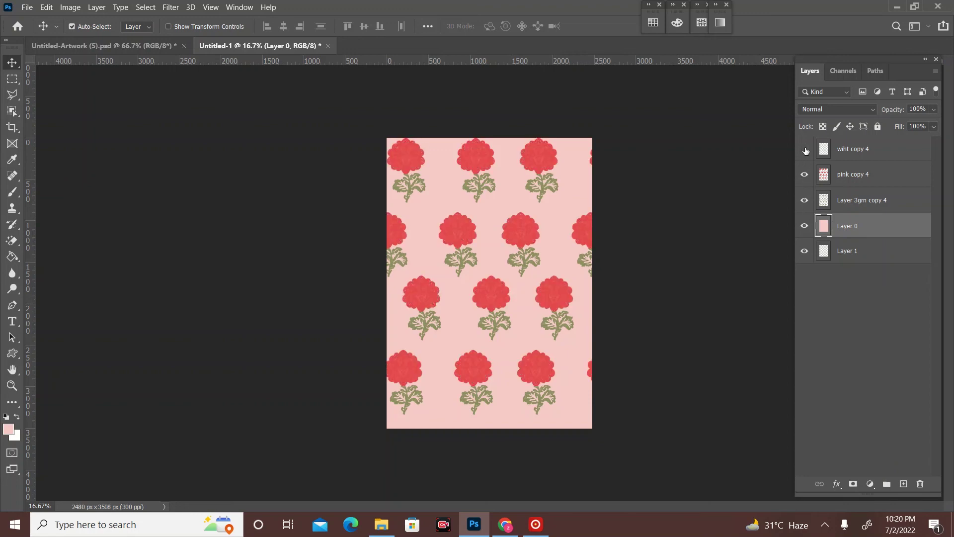
{"action": "left_click", "coordinate": [805, 150]}
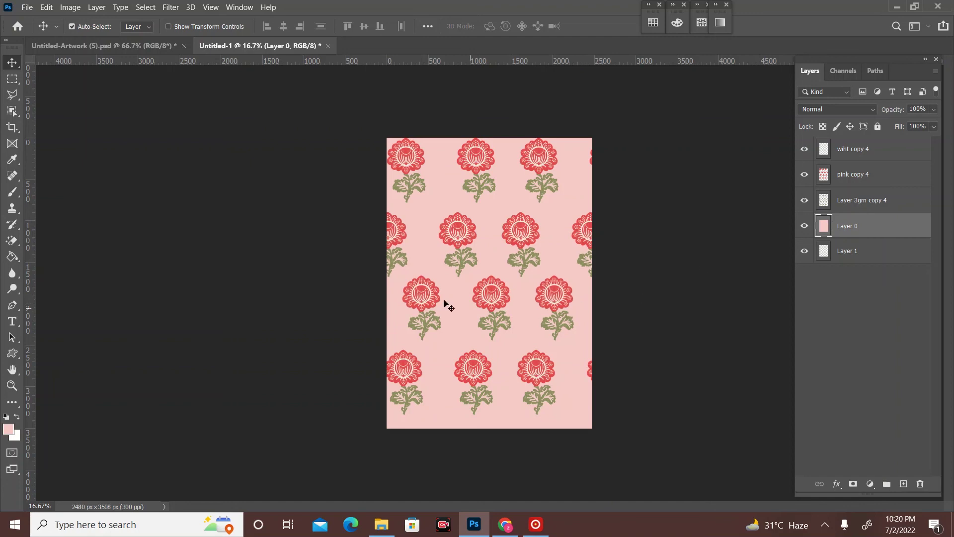
{"action": "scroll", "coordinate": [439, 285], "scroll_direction": "up", "scroll_amount": 3}
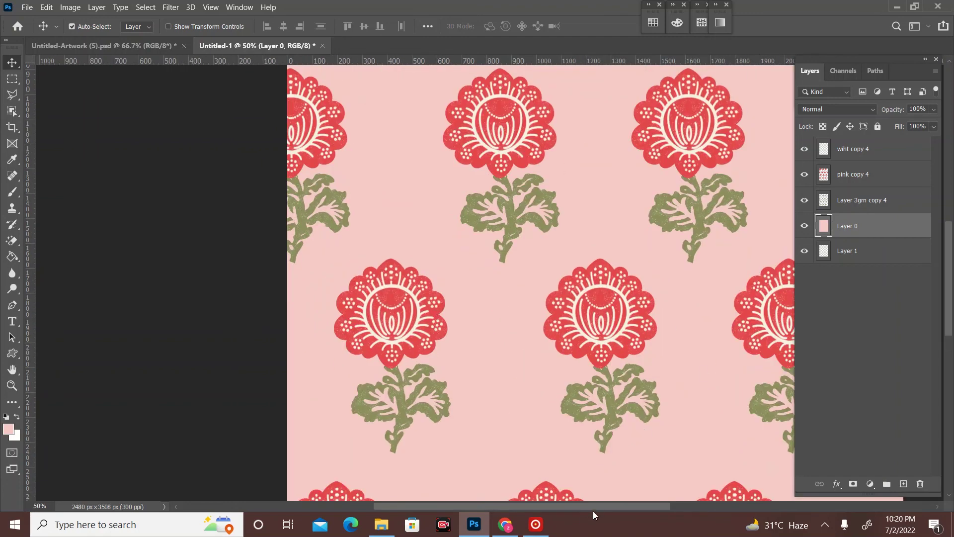
{"action": "left_click_drag", "start_coordinate": [601, 506], "coordinate": [648, 507]}
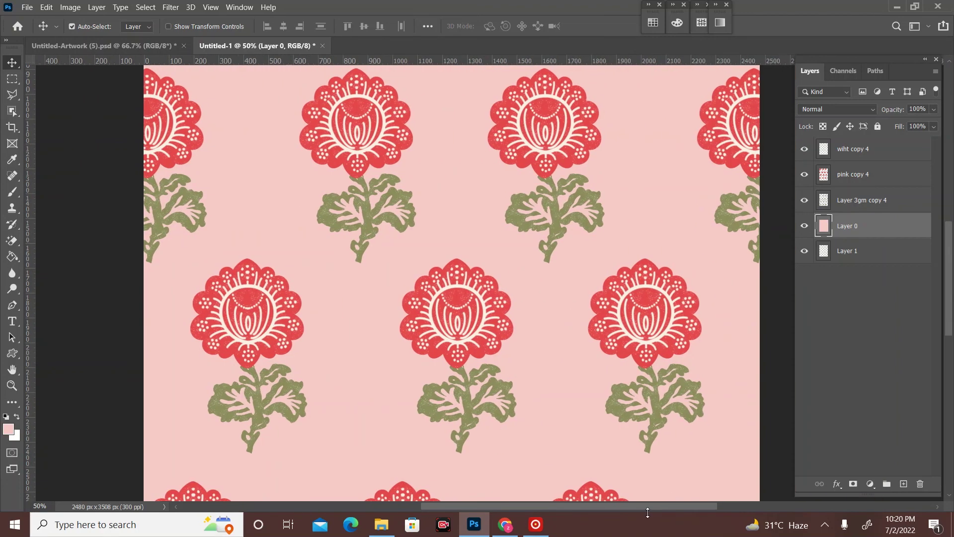
{"action": "scroll", "coordinate": [669, 328], "scroll_direction": "up", "scroll_amount": 2}
{"action": "scroll", "coordinate": [675, 281], "scroll_direction": "up", "scroll_amount": 1}
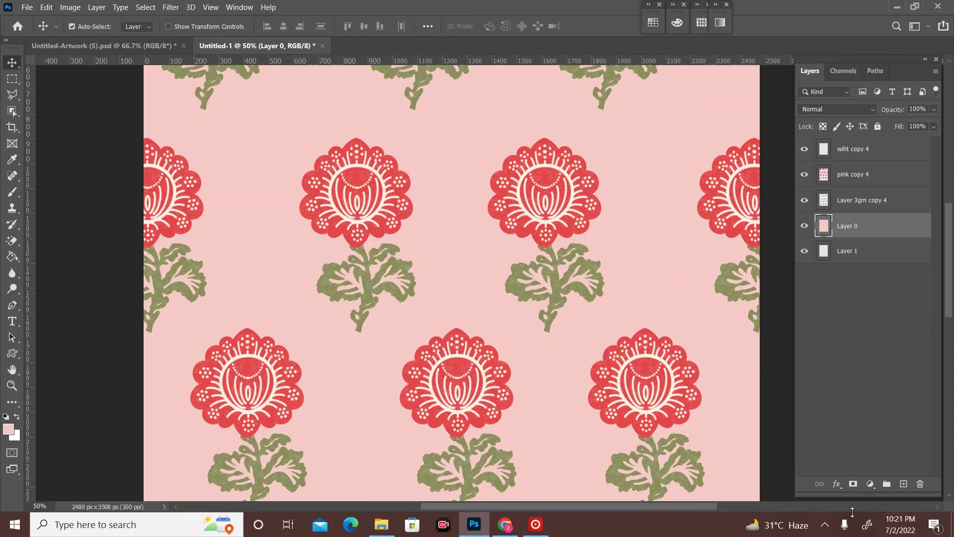
Add a Color Overlay effect to the pink copy 4 flower-head layer.
{"action": "left_click", "coordinate": [866, 184]}
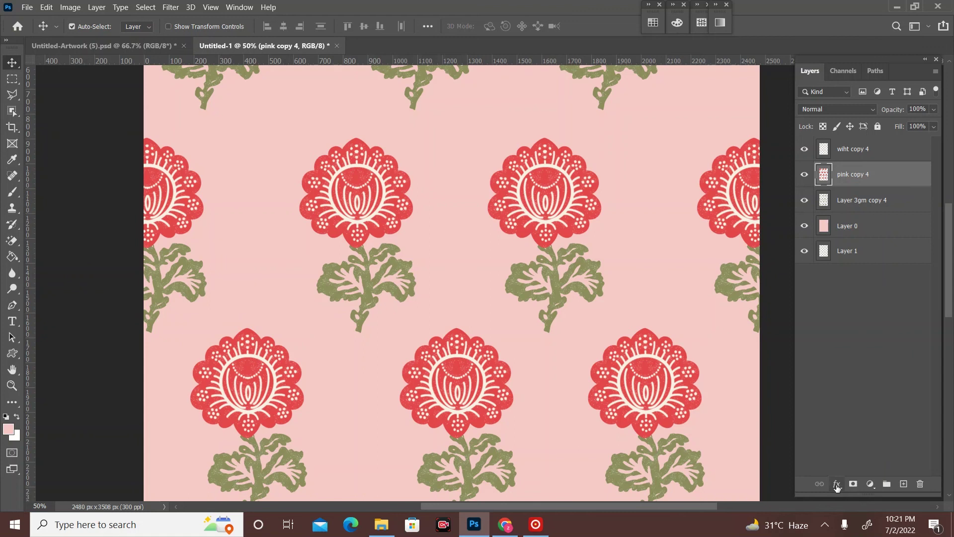
{"action": "left_click", "coordinate": [837, 483]}
{"action": "left_click", "coordinate": [860, 436]}
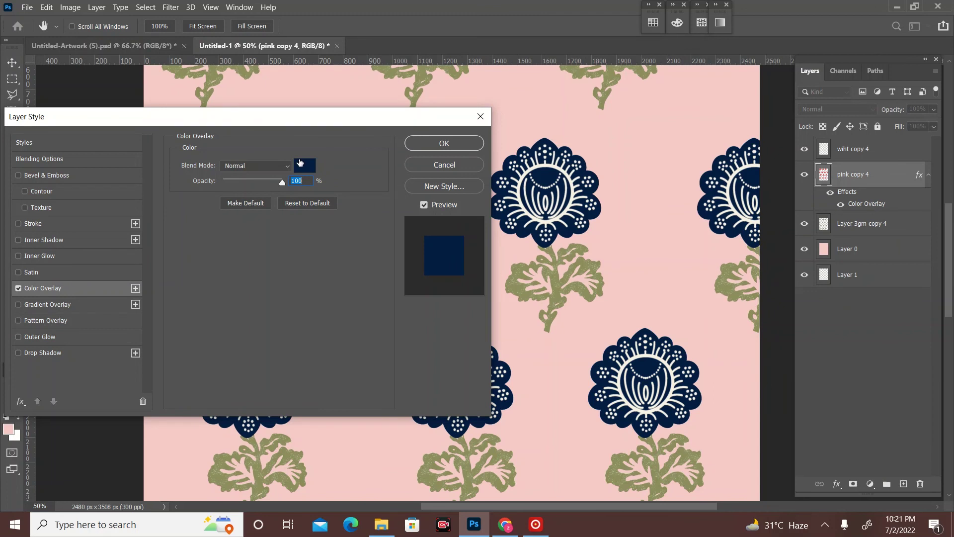
{"action": "left_click_drag", "start_coordinate": [348, 125], "coordinate": [219, 123]}
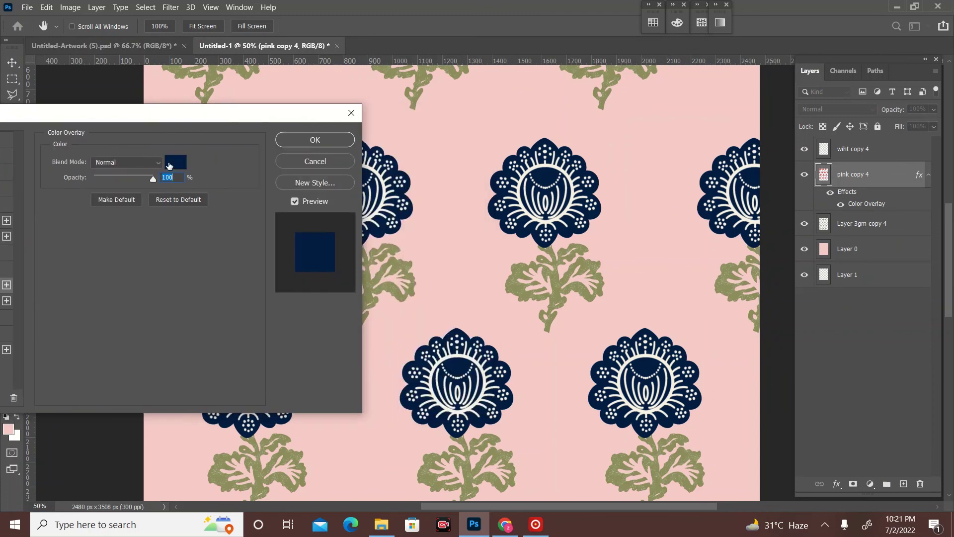
Set the overlay colour to navy 051d42, after trying yellow and cyan, and apply it.
{"action": "left_click", "coordinate": [169, 164]}
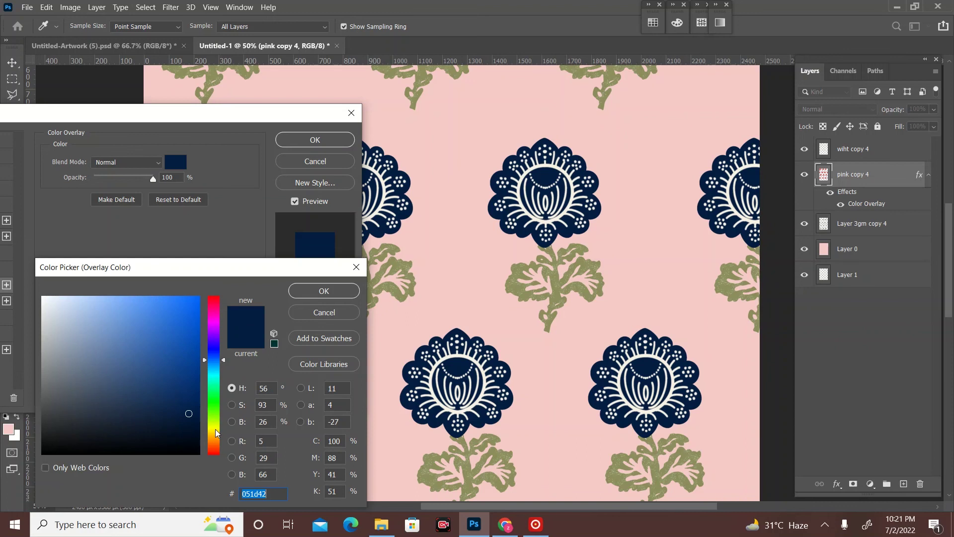
{"action": "left_click", "coordinate": [216, 430]}
{"action": "left_click", "coordinate": [196, 304]}
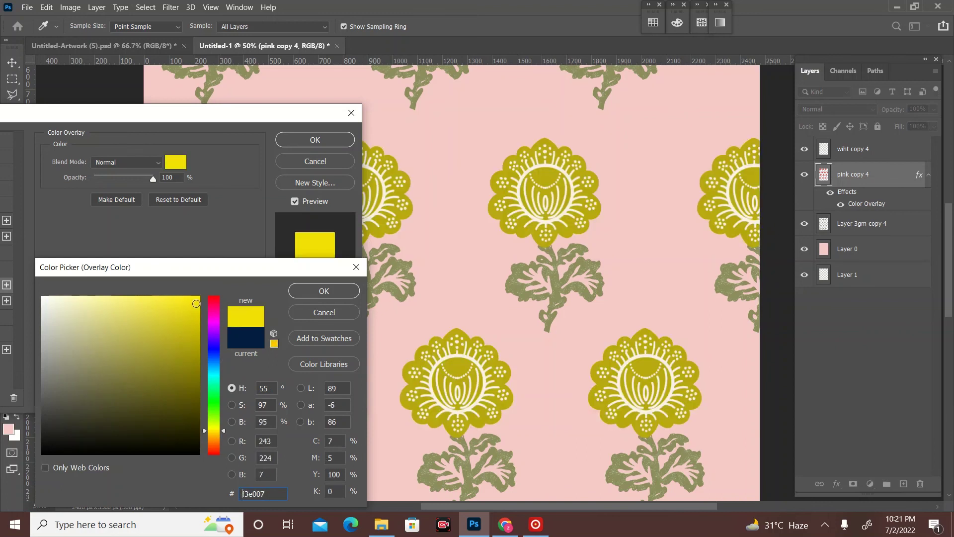
{"action": "left_click", "coordinate": [214, 355]}
{"action": "left_click", "coordinate": [216, 374]}
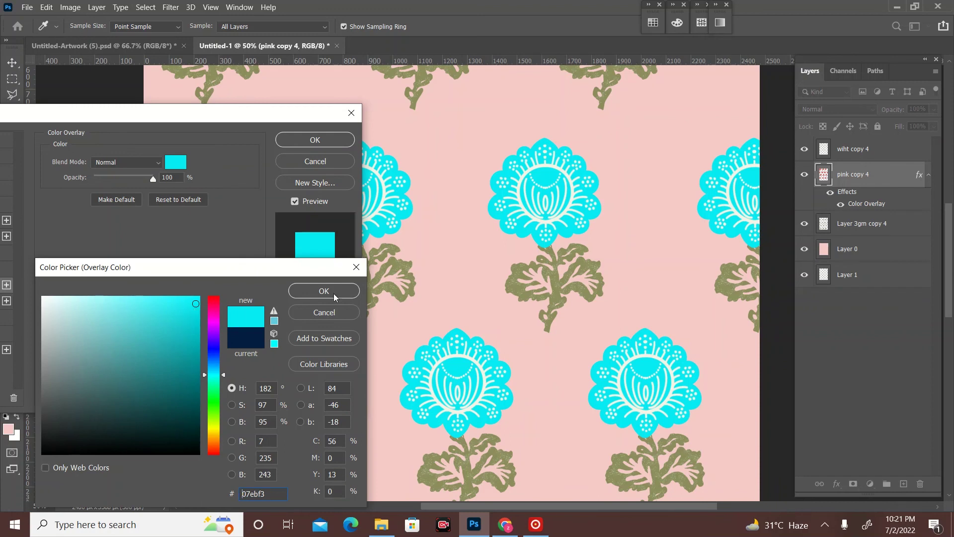
{"action": "left_click", "coordinate": [238, 340]}
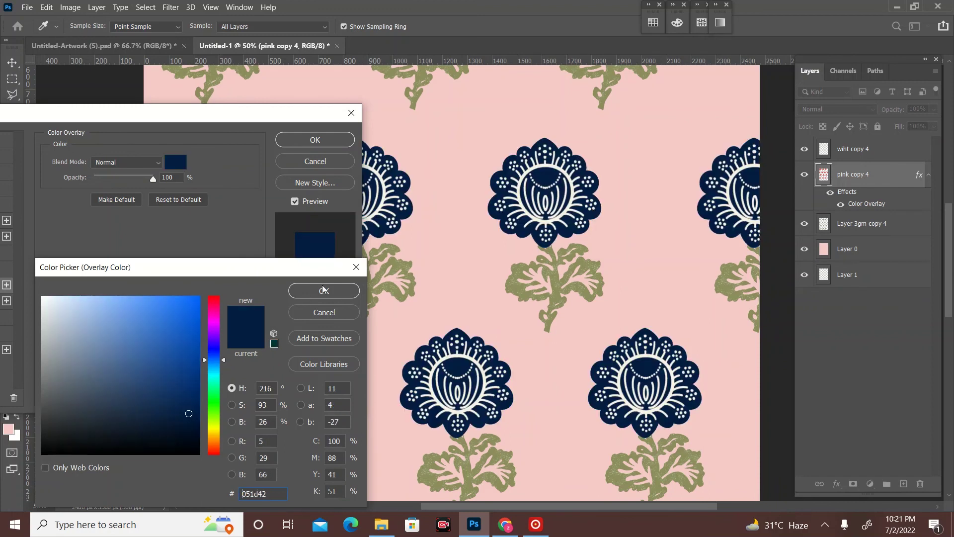
{"action": "left_click", "coordinate": [324, 290]}
{"action": "left_click", "coordinate": [315, 140]}
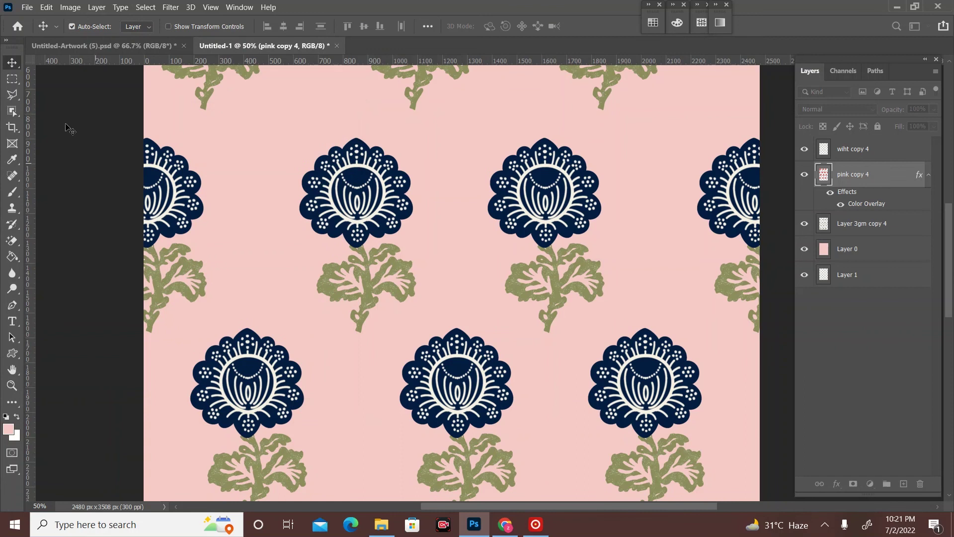